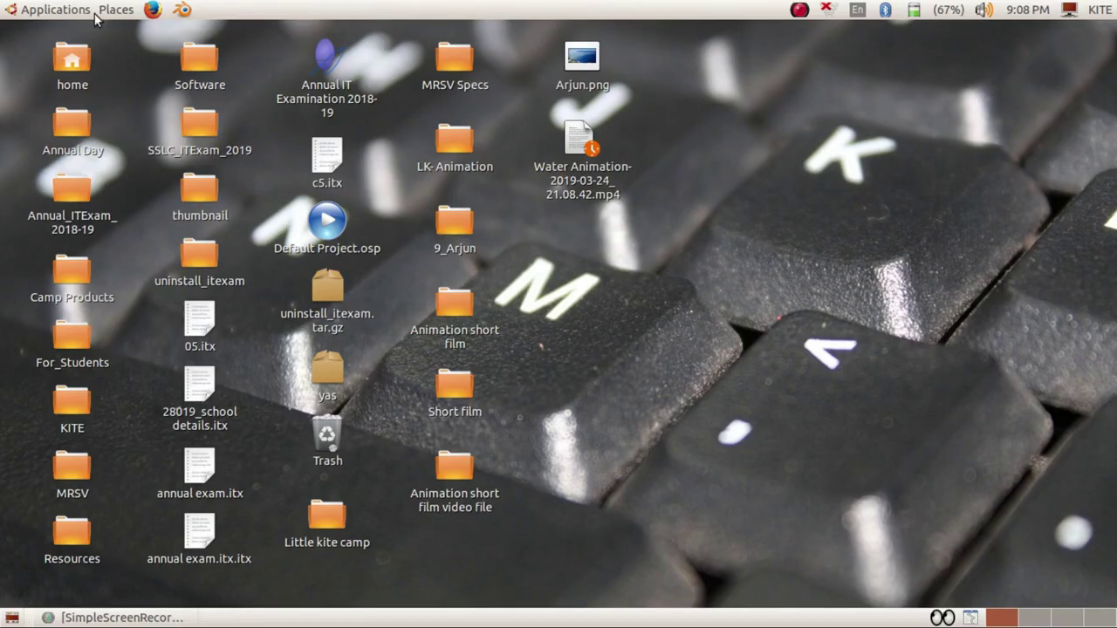
Launch Blender 2.79b from the Ubuntu Graphics applications menu.
{"action": "left_click", "coordinate": [64, 17]}
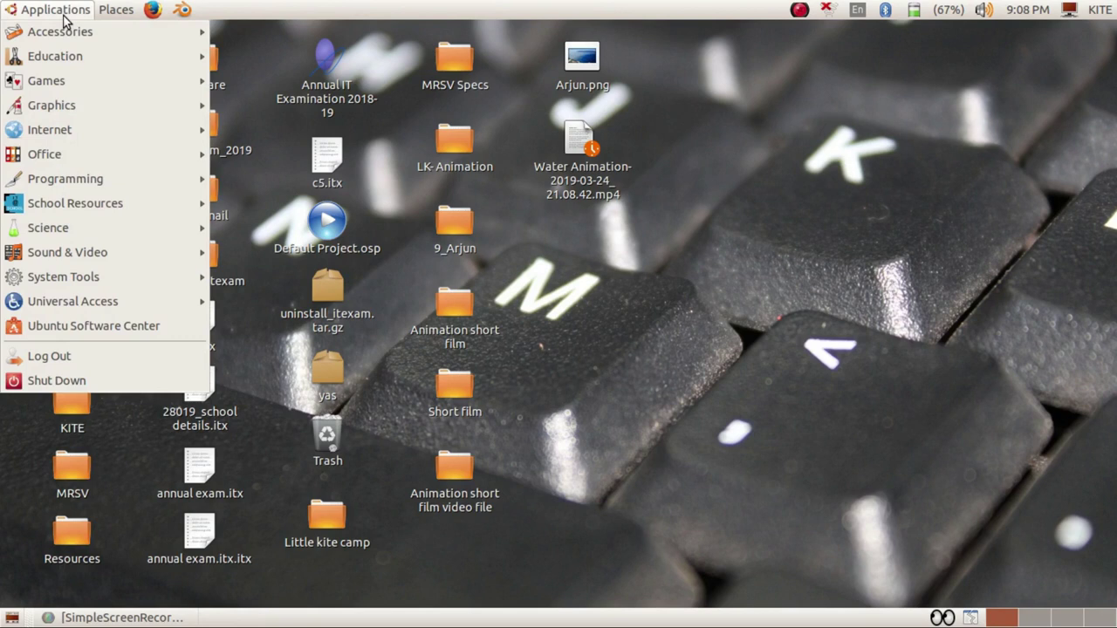
{"action": "mouse_move", "coordinate": [52, 105]}
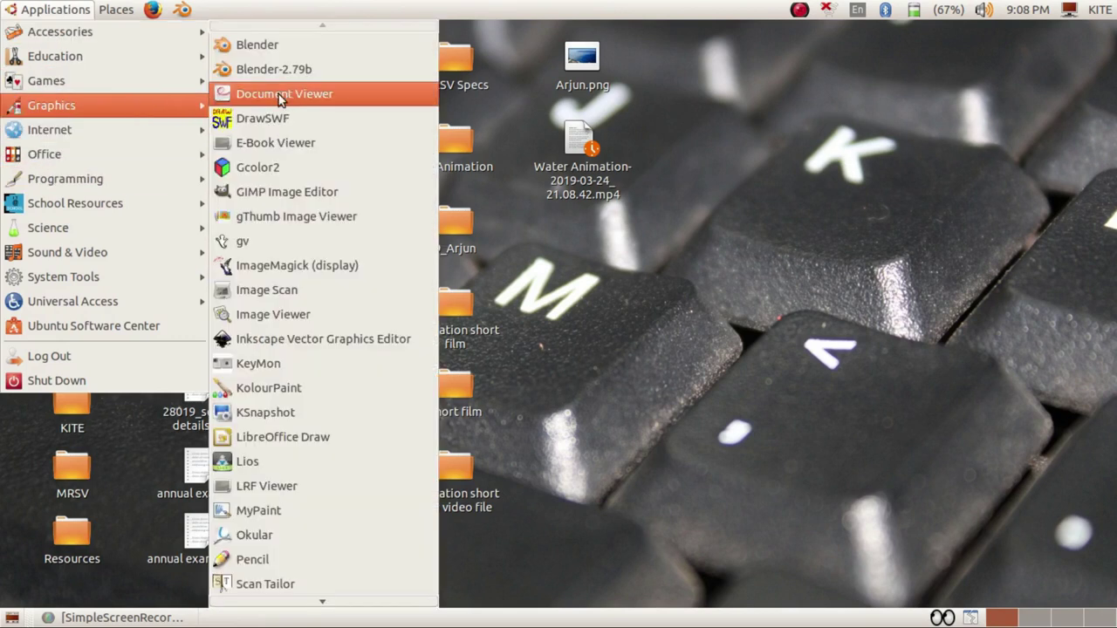
{"action": "left_click", "coordinate": [317, 69]}
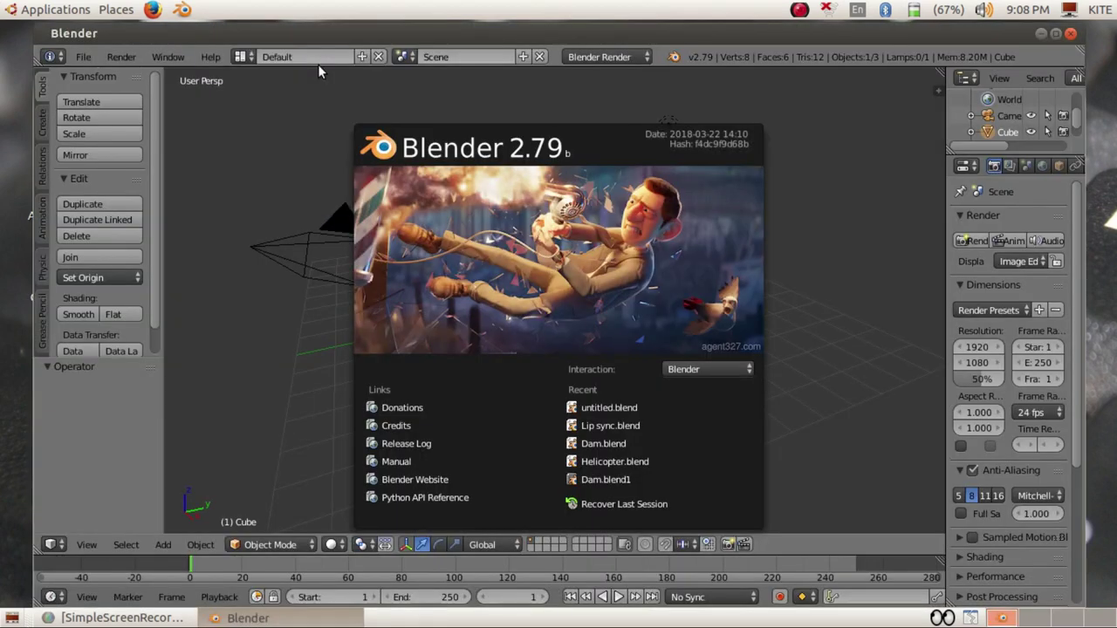
Dismiss the splash screen, maximize the window and delete the default cube.
{"action": "left_click", "coordinate": [884, 295]}
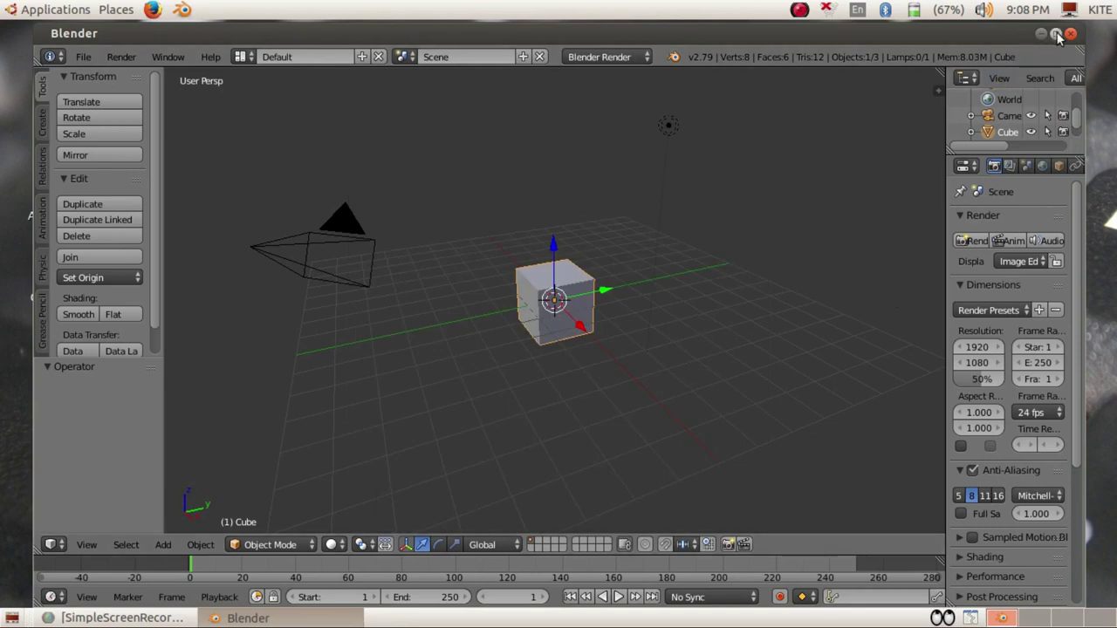
{"action": "left_click", "coordinate": [1056, 34]}
{"action": "key", "text": "x"}
{"action": "left_click", "coordinate": [622, 298]}
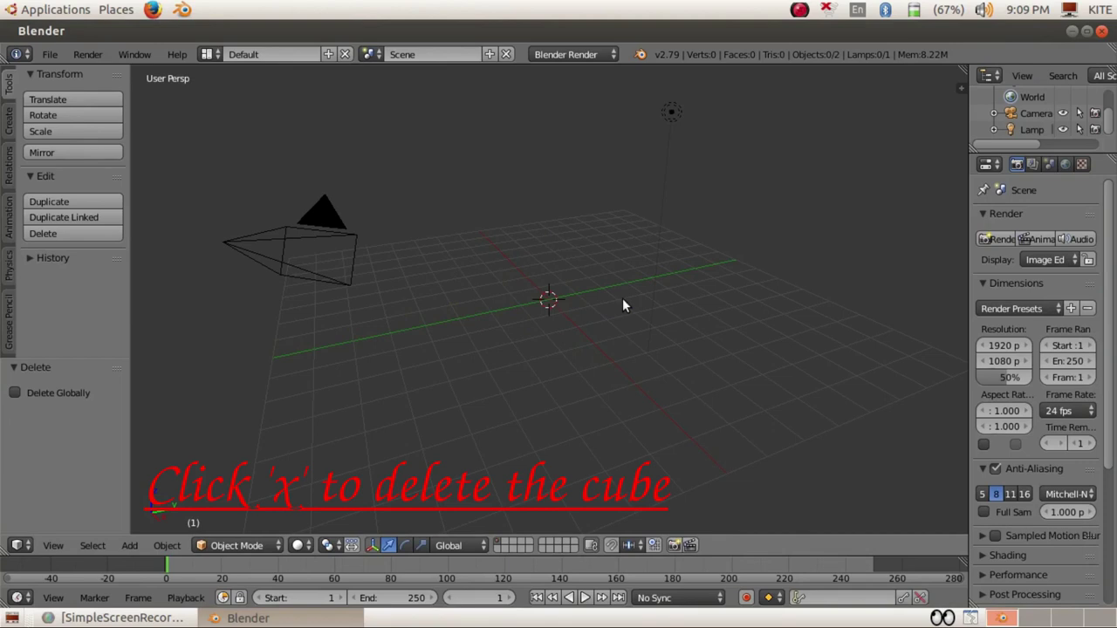
Add a cylinder and scale it to 5.8716 with Z locked into a wide, flat base.
{"action": "key", "text": "shift+a"}
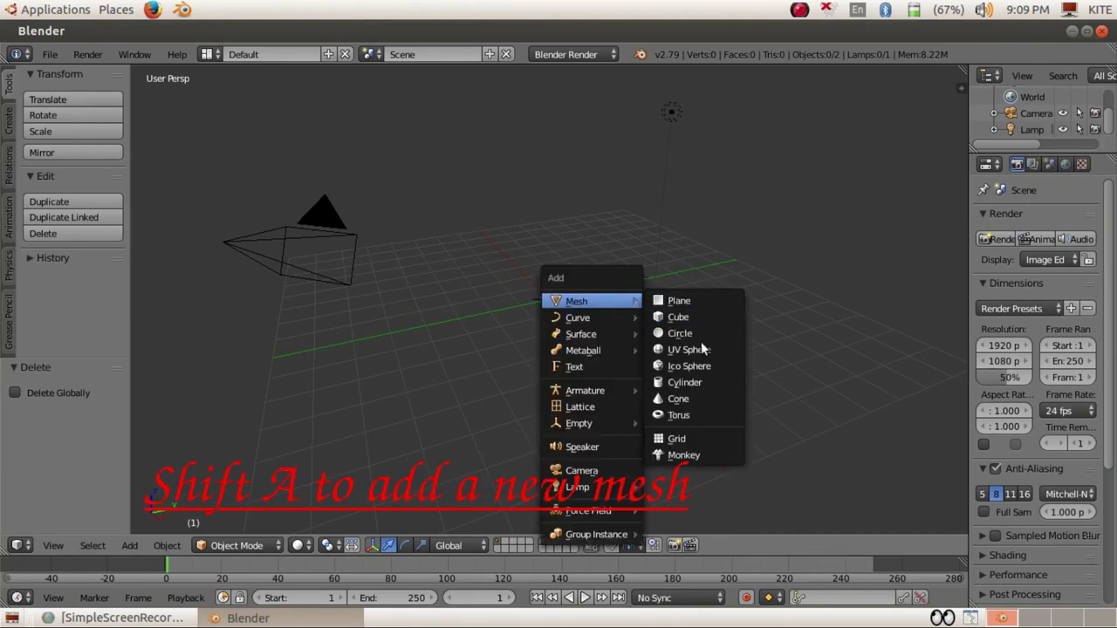
{"action": "left_click", "coordinate": [707, 381]}
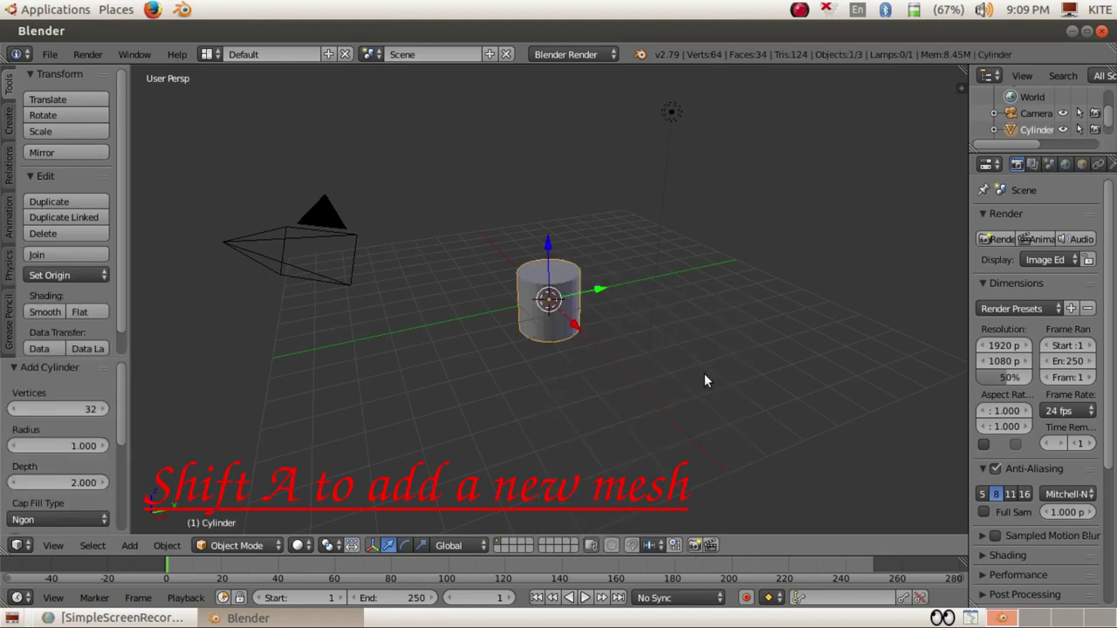
{"action": "key", "text": "s"}
{"action": "key", "text": "shift+z"}
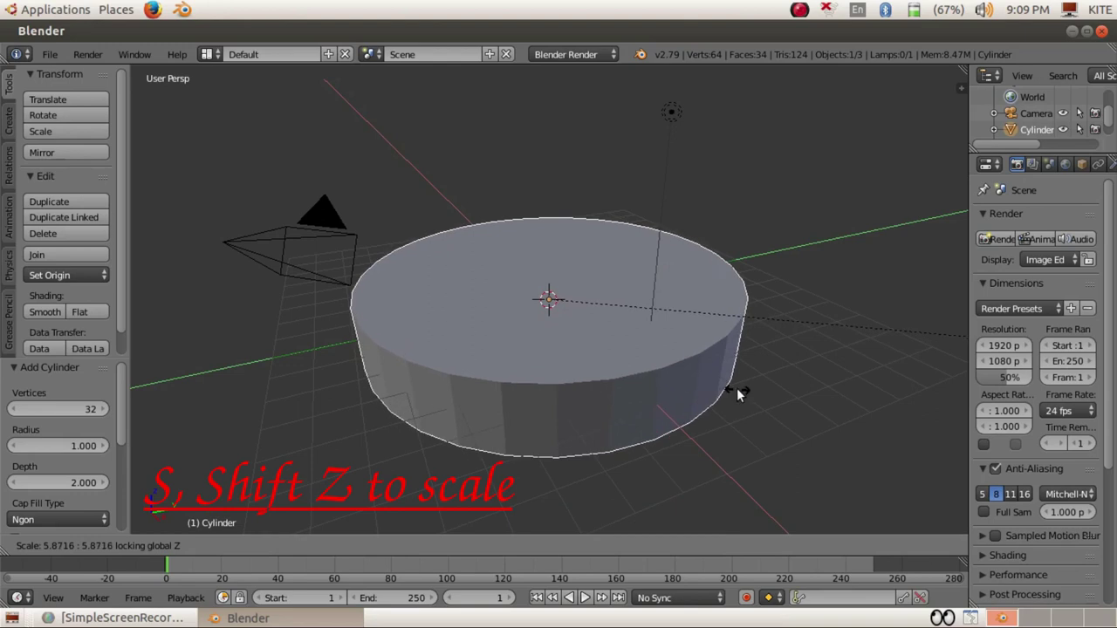
{"action": "left_click", "coordinate": [738, 387]}
Delete the cylinder's top face in face-select edit mode, then return to Object Mode.
{"action": "key", "text": "Tab"}
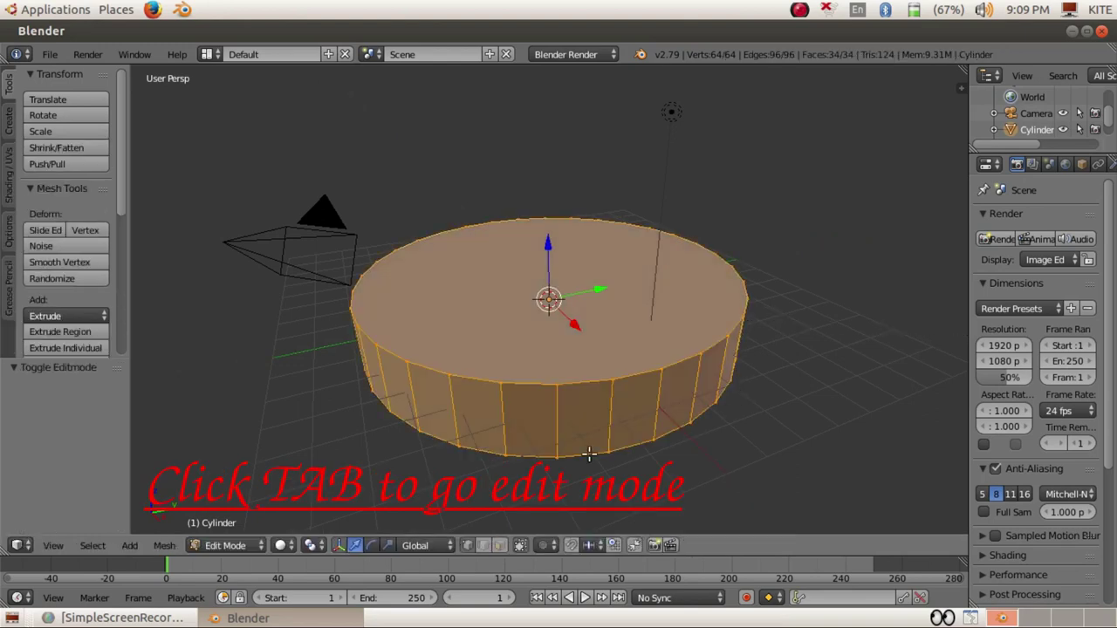
{"action": "left_click", "coordinate": [501, 547]}
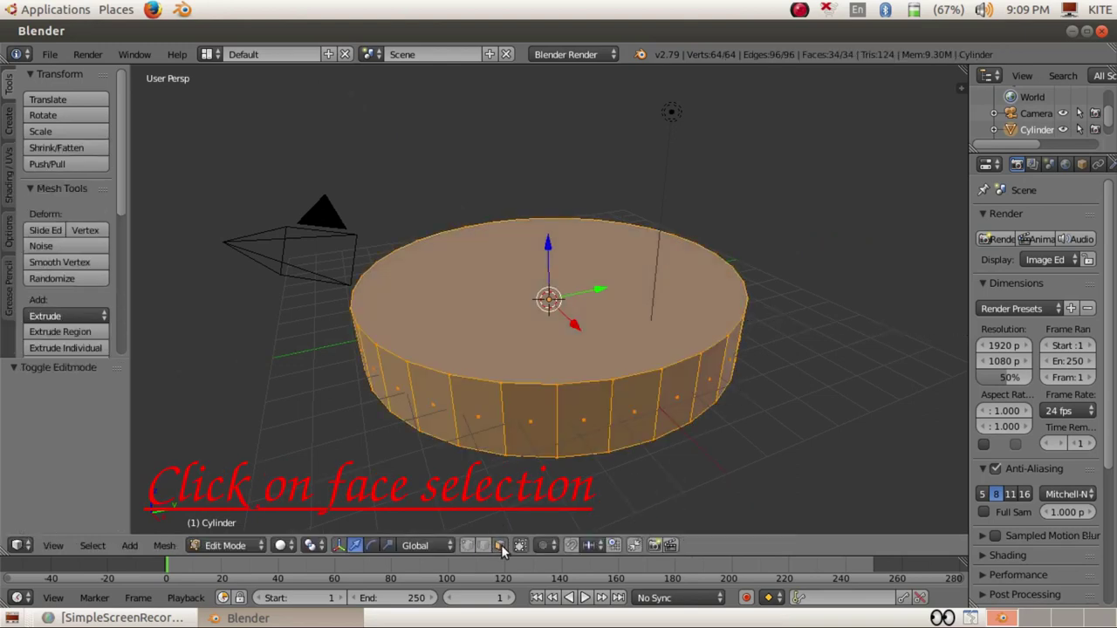
{"action": "key", "text": "a"}
{"action": "right_click", "coordinate": [536, 305]}
{"action": "key", "text": "x"}
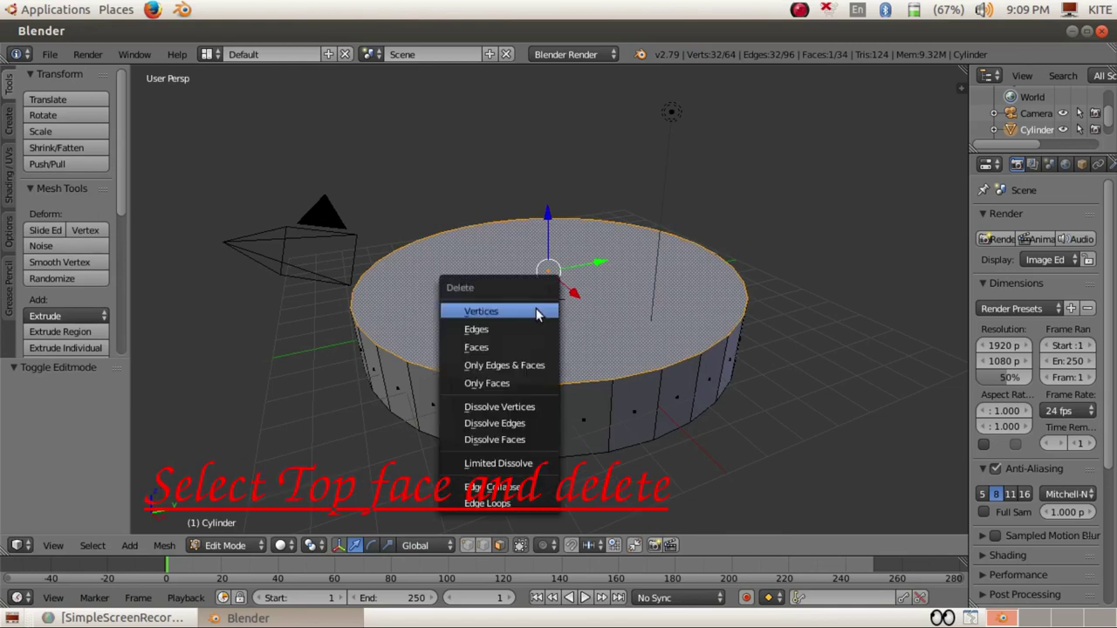
{"action": "left_click", "coordinate": [524, 348]}
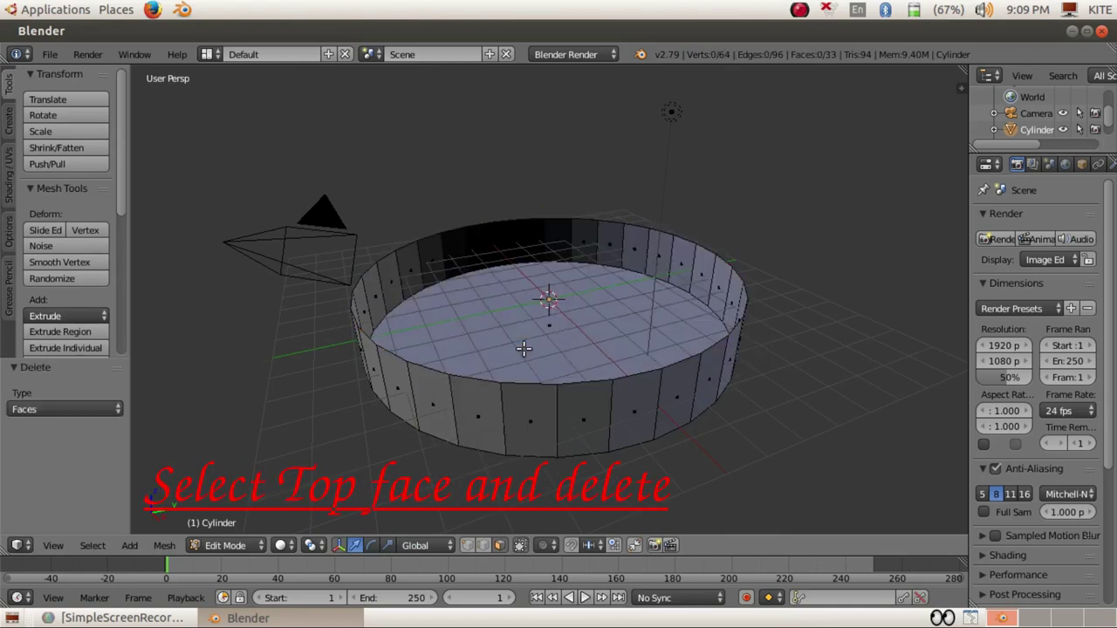
{"action": "key", "text": "Tab"}
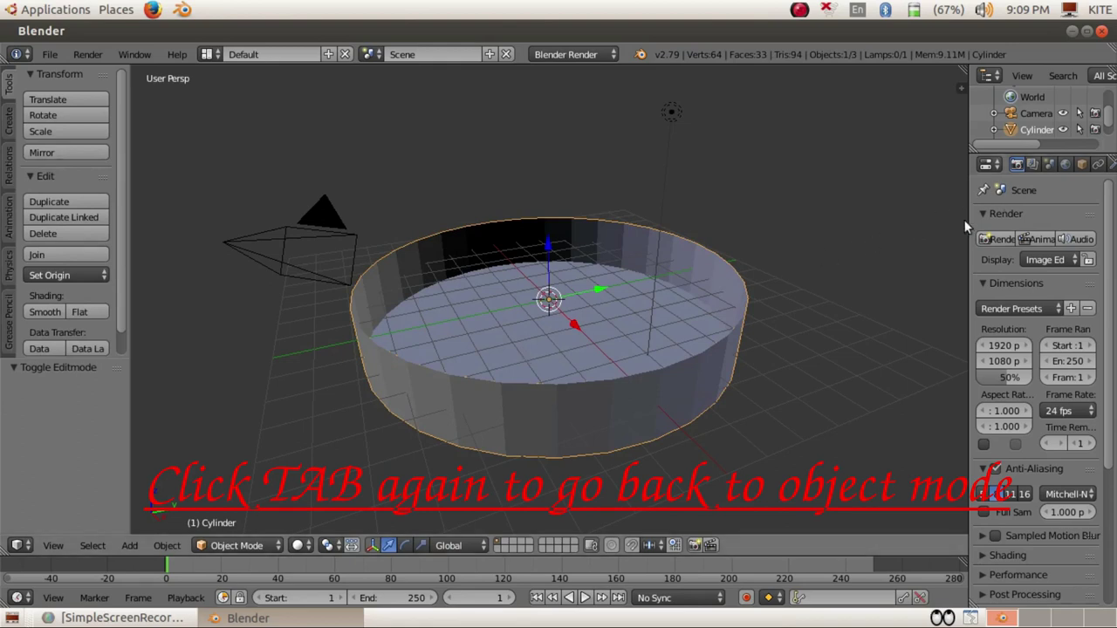
{"action": "left_click_drag", "start_coordinate": [970, 219], "coordinate": [904, 249]}
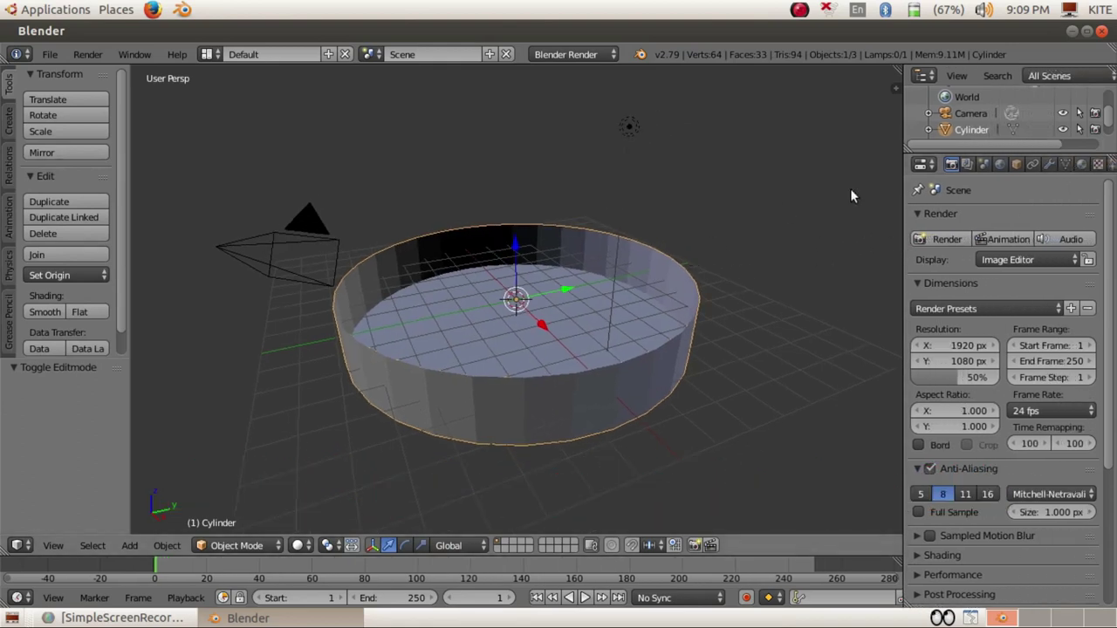
Add and apply a Solidify modifier to the cylinder and set smooth shading.
{"action": "left_click", "coordinate": [1048, 165]}
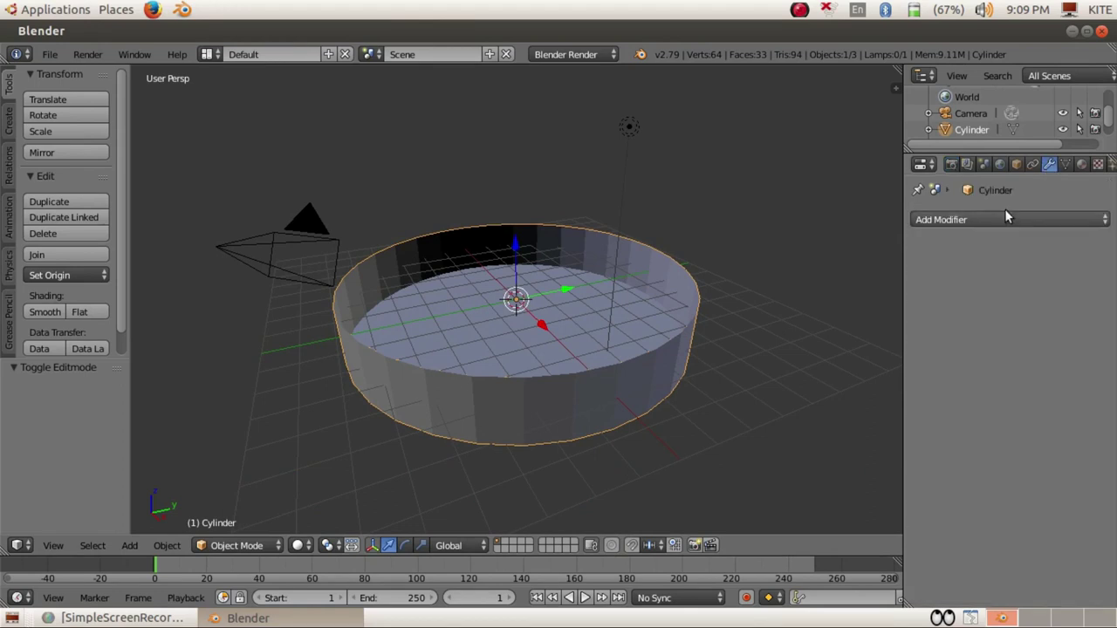
{"action": "left_click", "coordinate": [1000, 218]}
{"action": "left_click", "coordinate": [799, 470]}
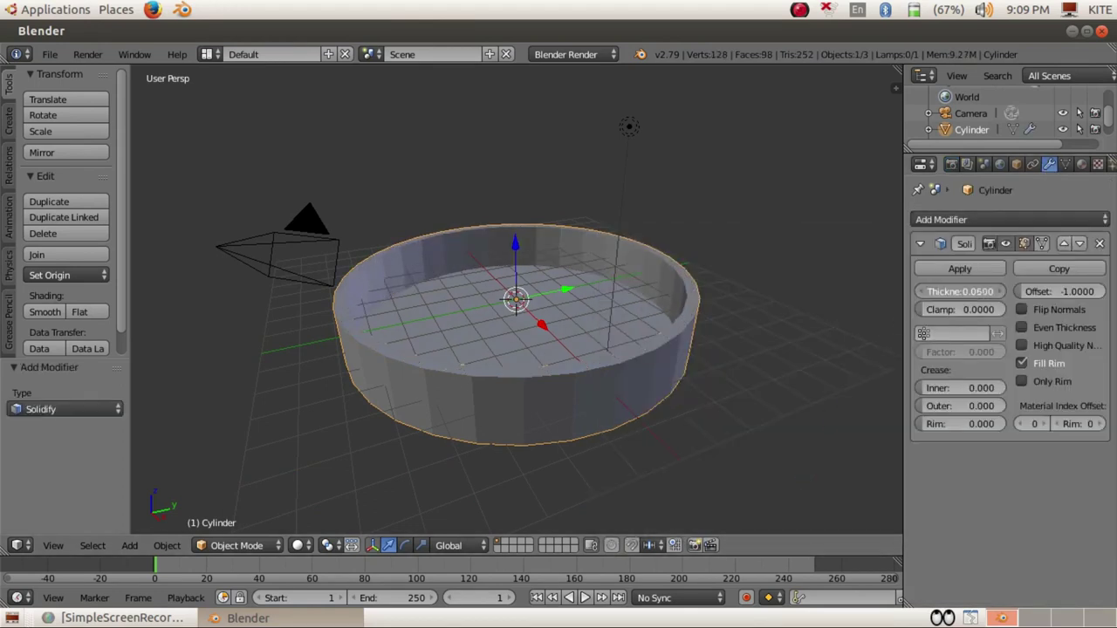
{"action": "left_click", "coordinate": [937, 267]}
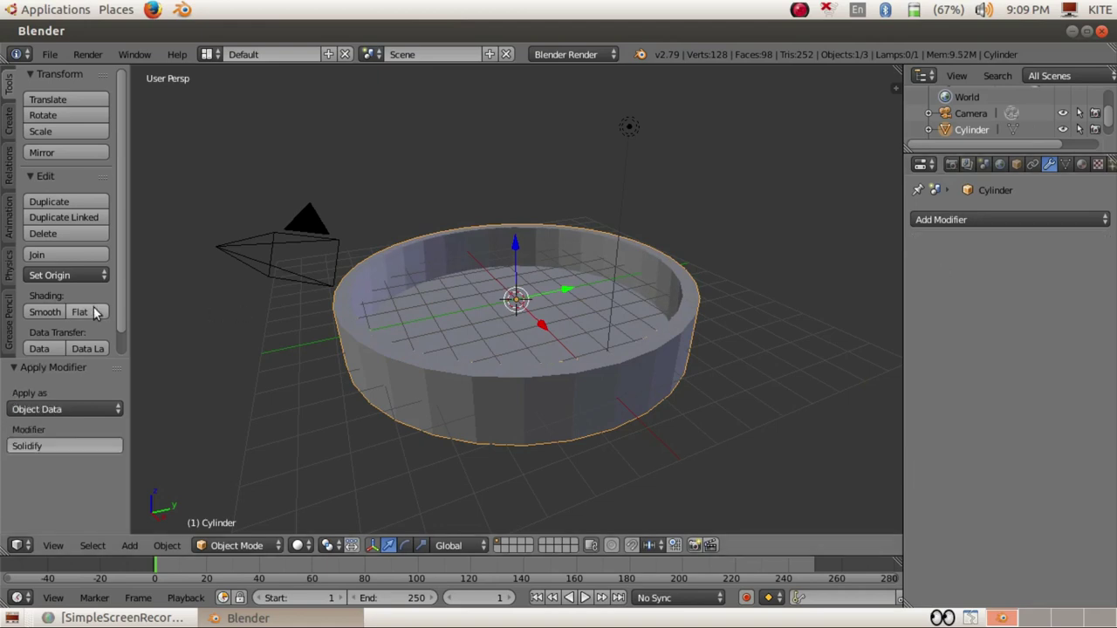
{"action": "left_click", "coordinate": [46, 313]}
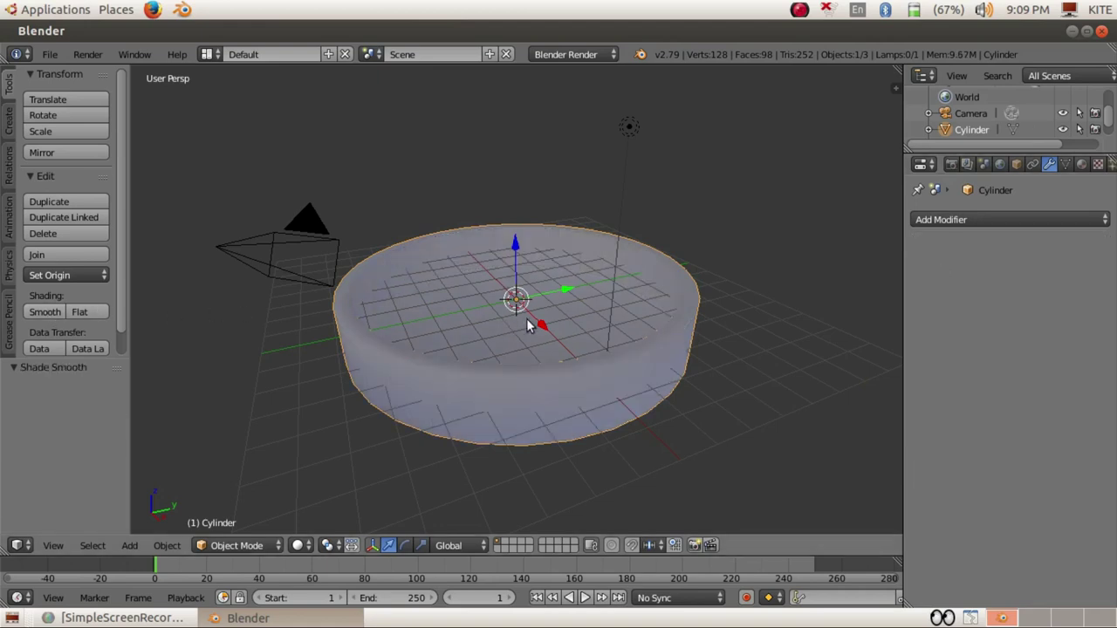
Scale the bowl 1.878 along Z and raise it 0.069 along Z.
{"action": "key", "text": "Tab"}
{"action": "key", "text": "Tab"}
{"action": "mouse_move", "coordinate": [526, 319]}
{"action": "middle_mouse_down"}
{"action": "mouse_move", "coordinate": [505, 386]}
{"action": "mouse_move", "coordinate": [498, 316]}
{"action": "mouse_move", "coordinate": [511, 249]}
{"action": "mouse_move", "coordinate": [459, 328]}
{"action": "mouse_move", "coordinate": [524, 299]}
{"action": "middle_mouse_up"}
{"action": "key", "text": "s"}
{"action": "key", "text": "z"}
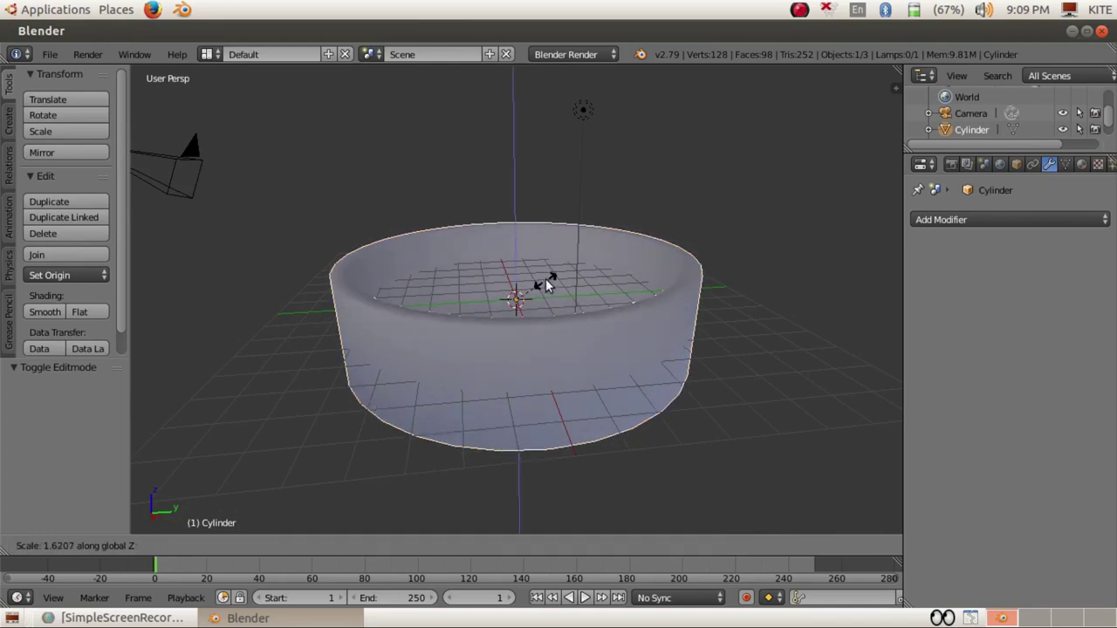
{"action": "left_click", "coordinate": [549, 281]}
{"action": "key", "text": "g"}
{"action": "key", "text": "z"}
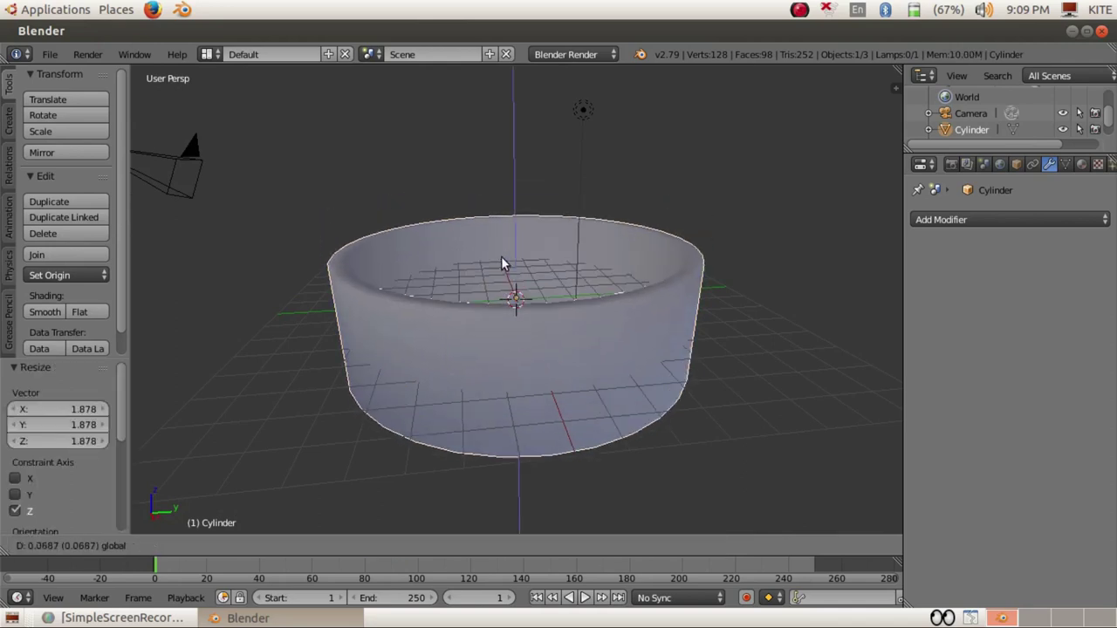
{"action": "left_click", "coordinate": [501, 257]}
{"action": "key", "text": "shift+a"}
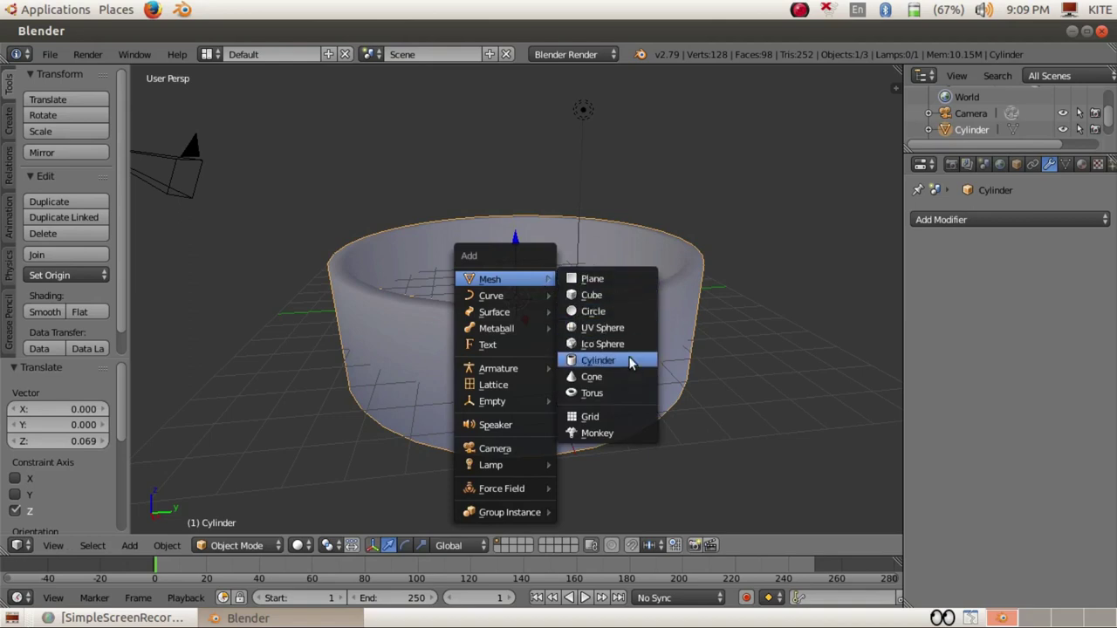
Add a 60-vertex circle and rotate it 90° about X to stand upright.
{"action": "left_click", "coordinate": [630, 313]}
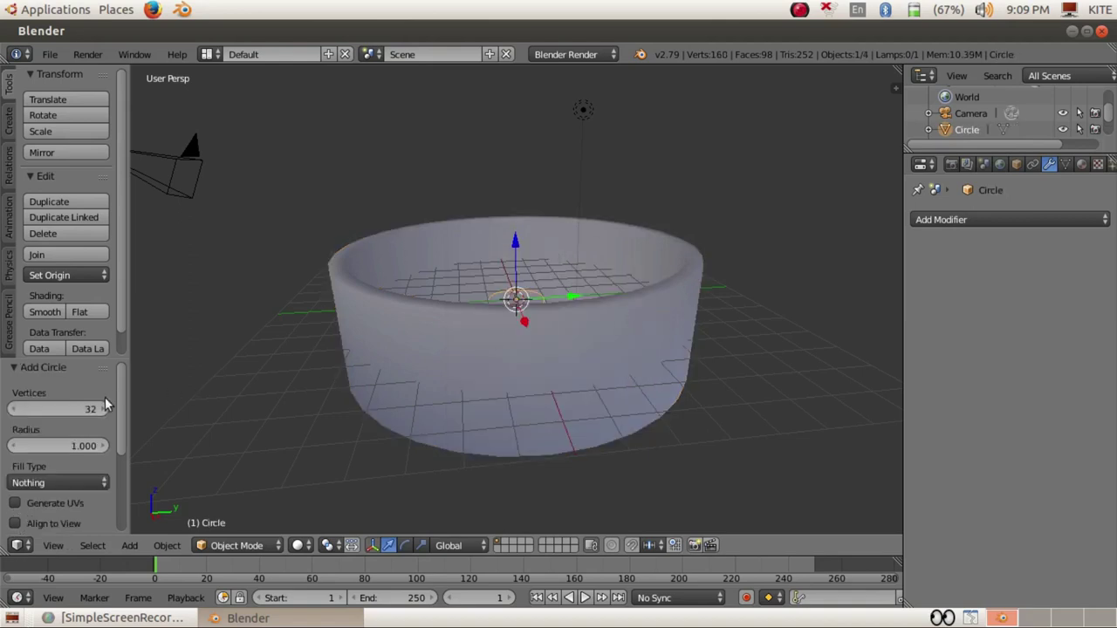
{"action": "left_click", "coordinate": [54, 409]}
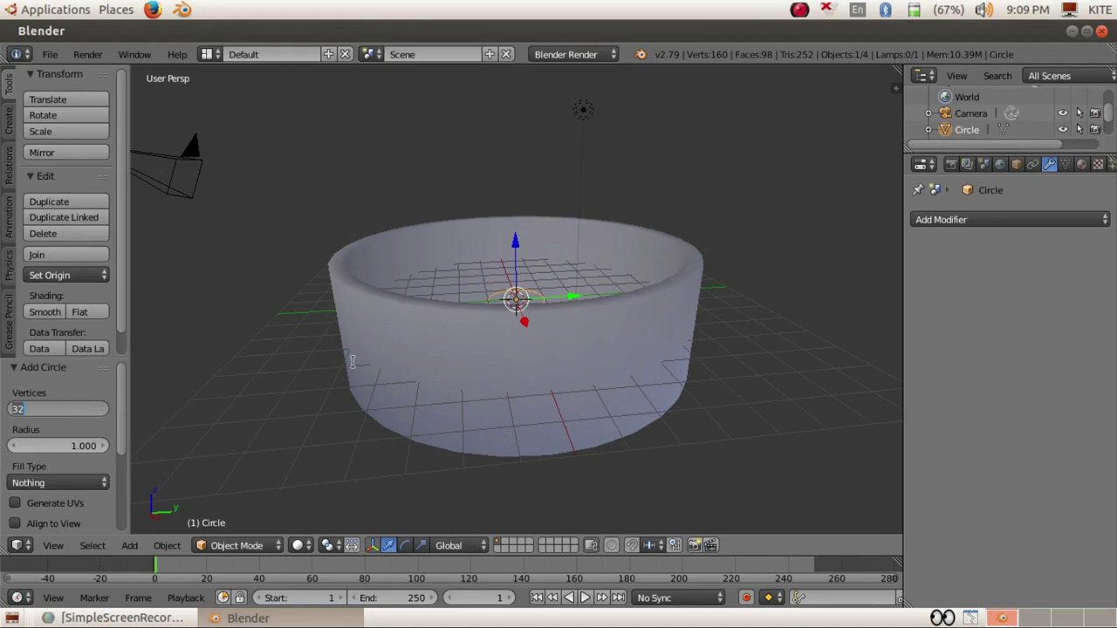
{"action": "type", "text": "60"}
{"action": "key", "text": "Return"}
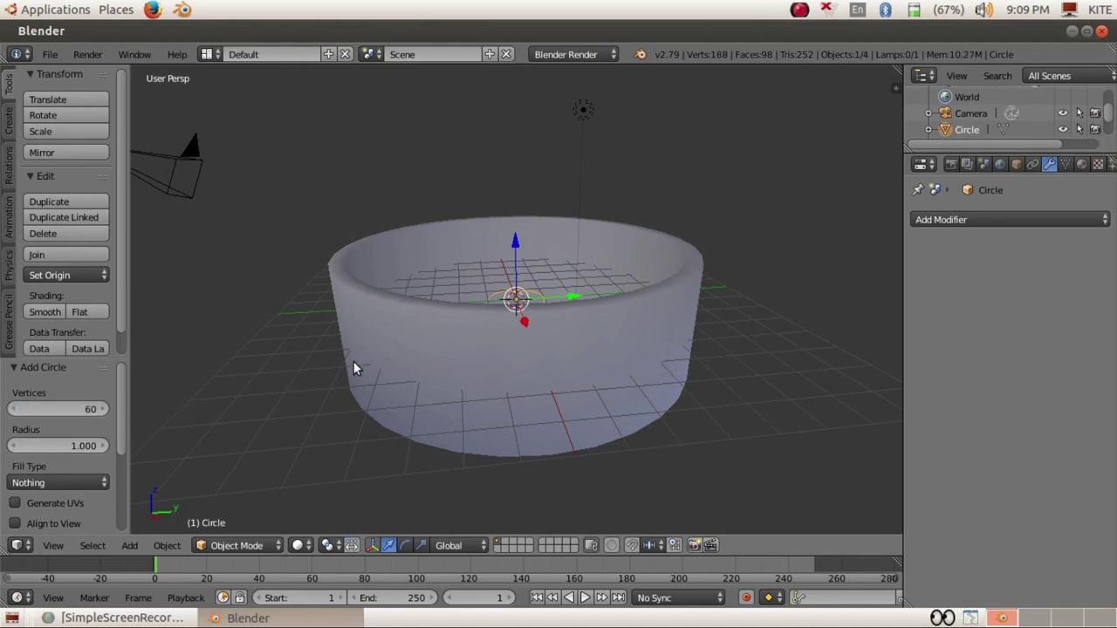
{"action": "key", "text": "r"}
{"action": "key", "text": "x"}
{"action": "key", "text": "9"}
{"action": "key", "text": "0"}
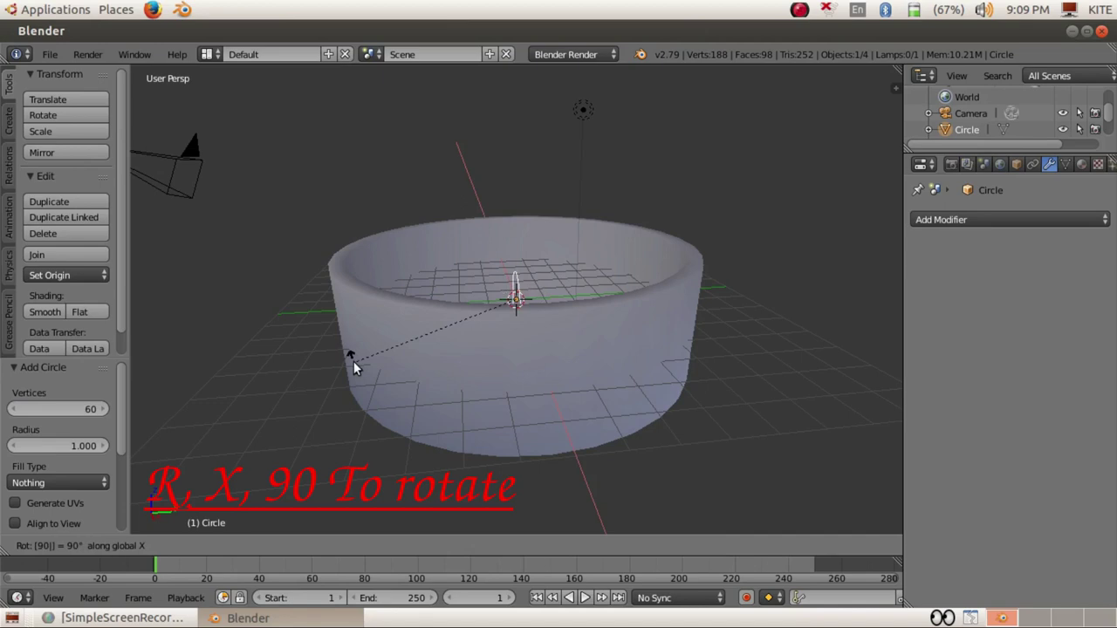
{"action": "key", "text": "Return"}
Raise the circle 3.496 along Z and shift it along Y beside the bowl.
{"action": "middle_click_drag", "start_coordinate": [619, 366], "coordinate": [525, 376]}
{"action": "key", "text": "g"}
{"action": "key", "text": "z"}
{"action": "left_click", "coordinate": [513, 148]}
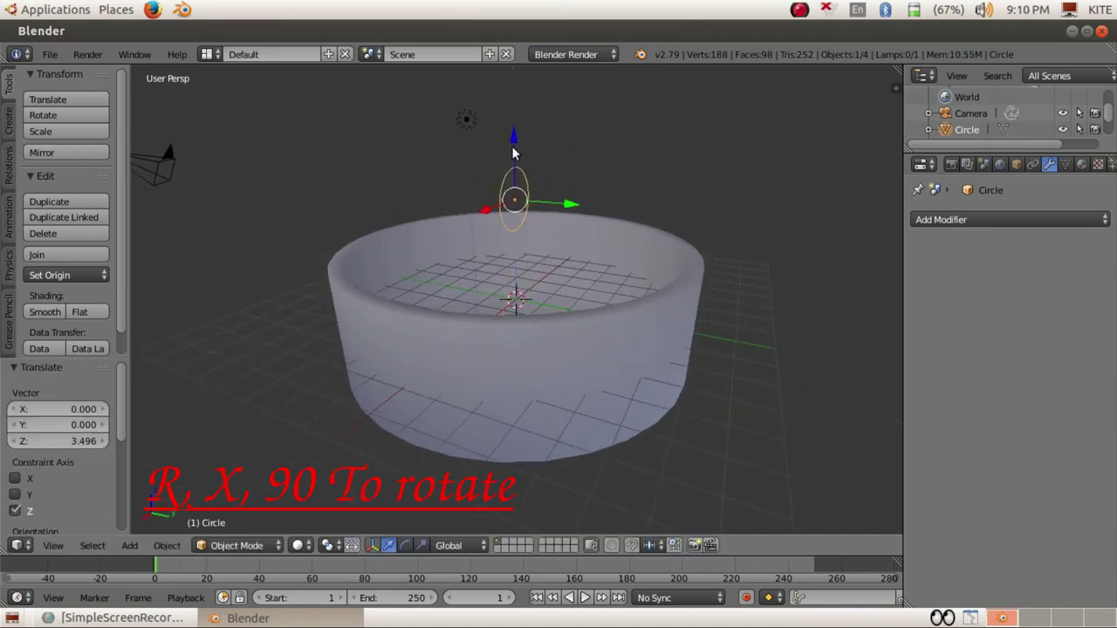
{"action": "scroll", "coordinate": [576, 250], "scroll_direction": "down", "scroll_amount": 2}
{"action": "key", "text": "g"}
{"action": "key", "text": "y"}
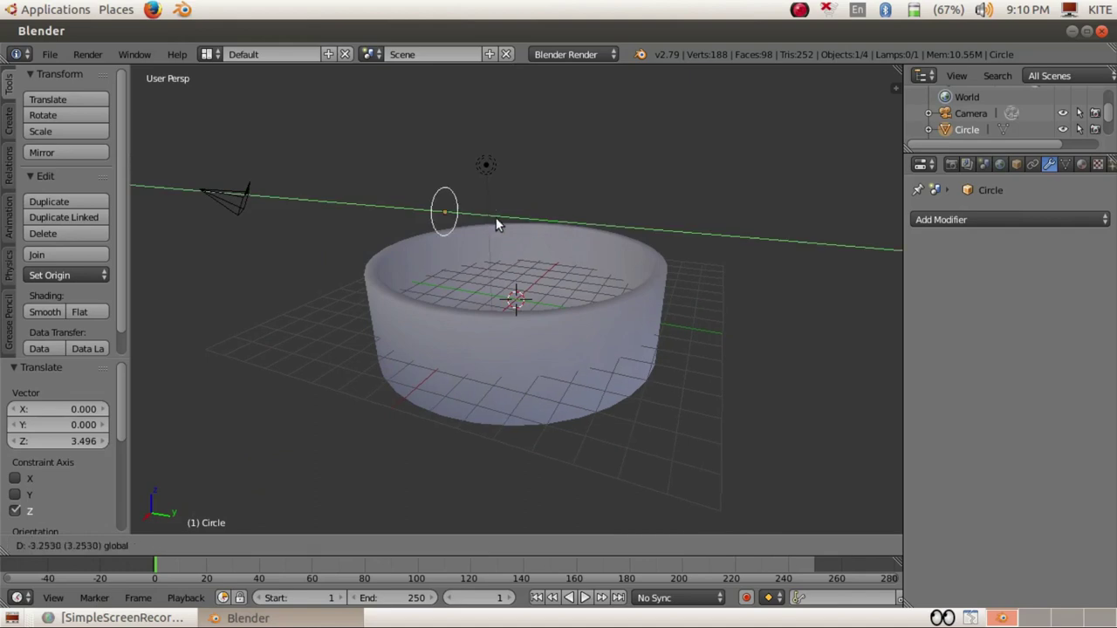
{"action": "left_click", "coordinate": [462, 214]}
Fill the circle ring with a face and return to Object Mode.
{"action": "key", "text": "Tab"}
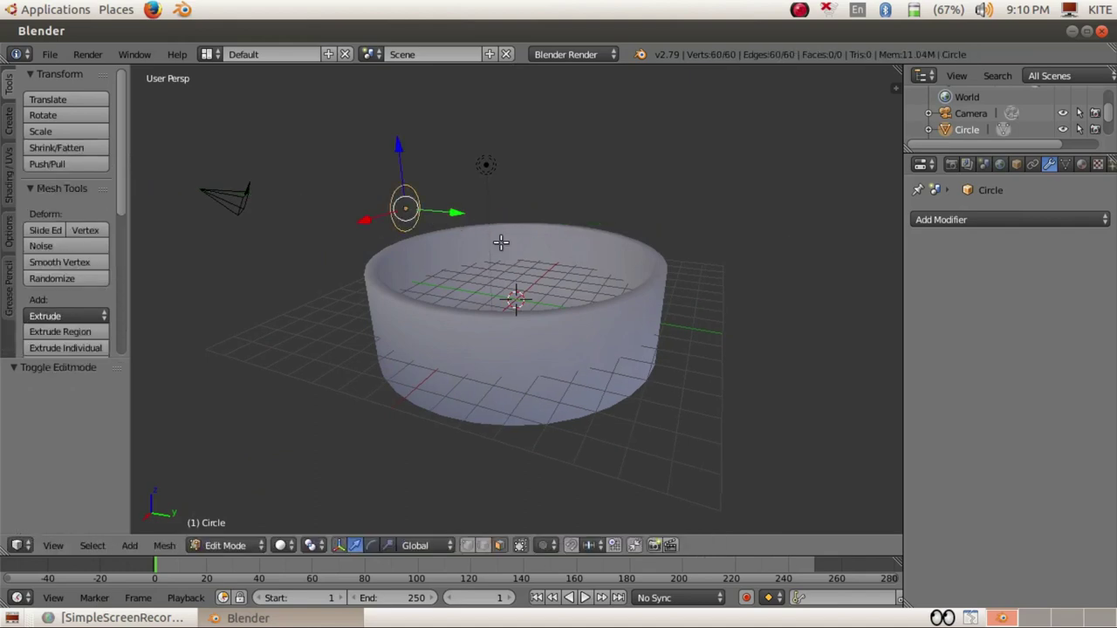
{"action": "key", "text": "f"}
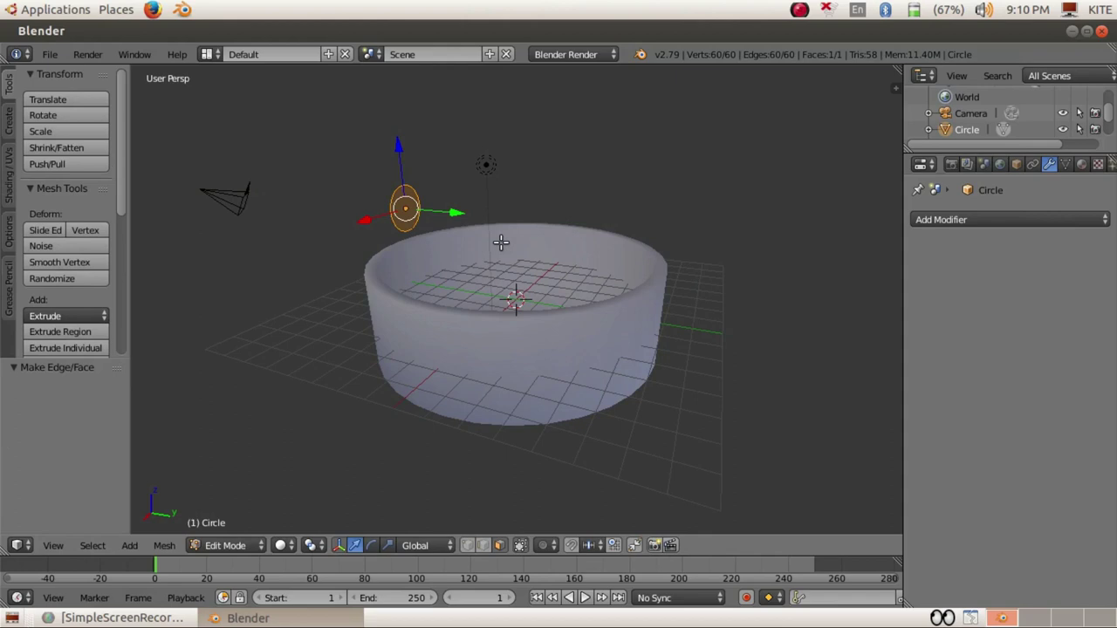
{"action": "key", "text": "Tab"}
{"action": "mouse_move", "coordinate": [500, 241]}
{"action": "middle_mouse_down"}
{"action": "mouse_move", "coordinate": [610, 253]}
{"action": "mouse_move", "coordinate": [514, 251]}
{"action": "middle_mouse_up"}
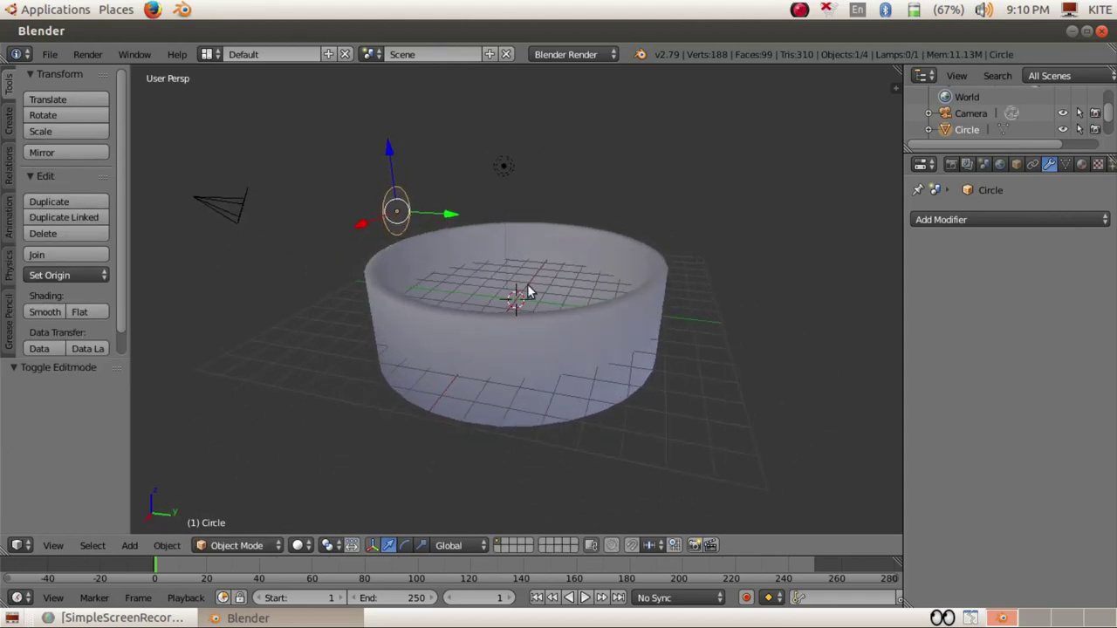
{"action": "key", "text": "shift+a"}
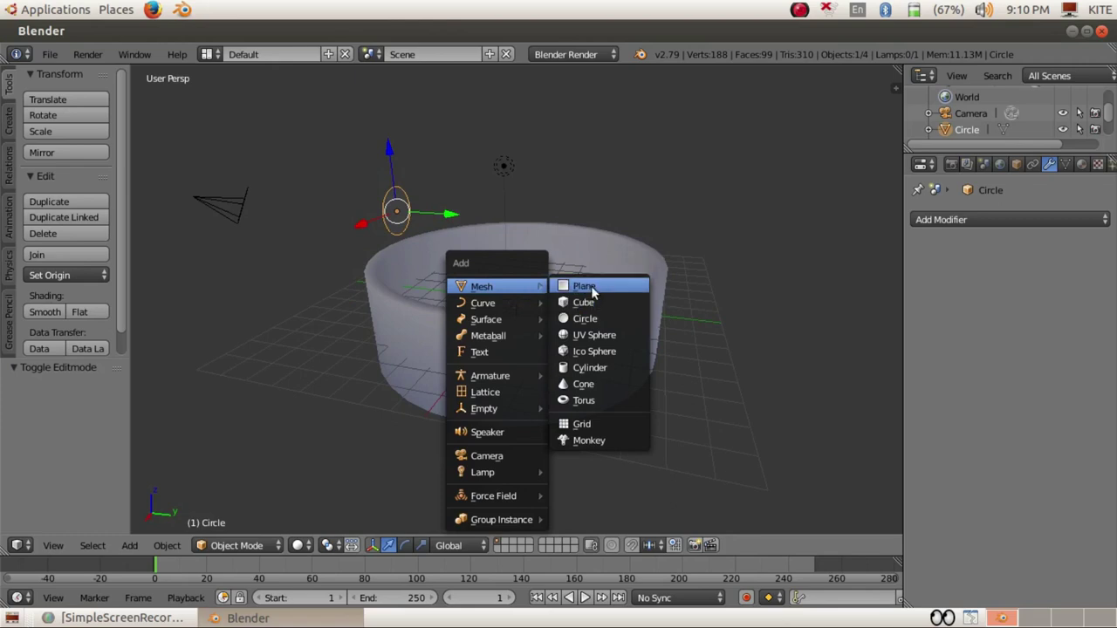
Add a cube and scale it to 6.738 so it encloses the bowl.
{"action": "left_click", "coordinate": [594, 301]}
{"action": "key", "text": "s"}
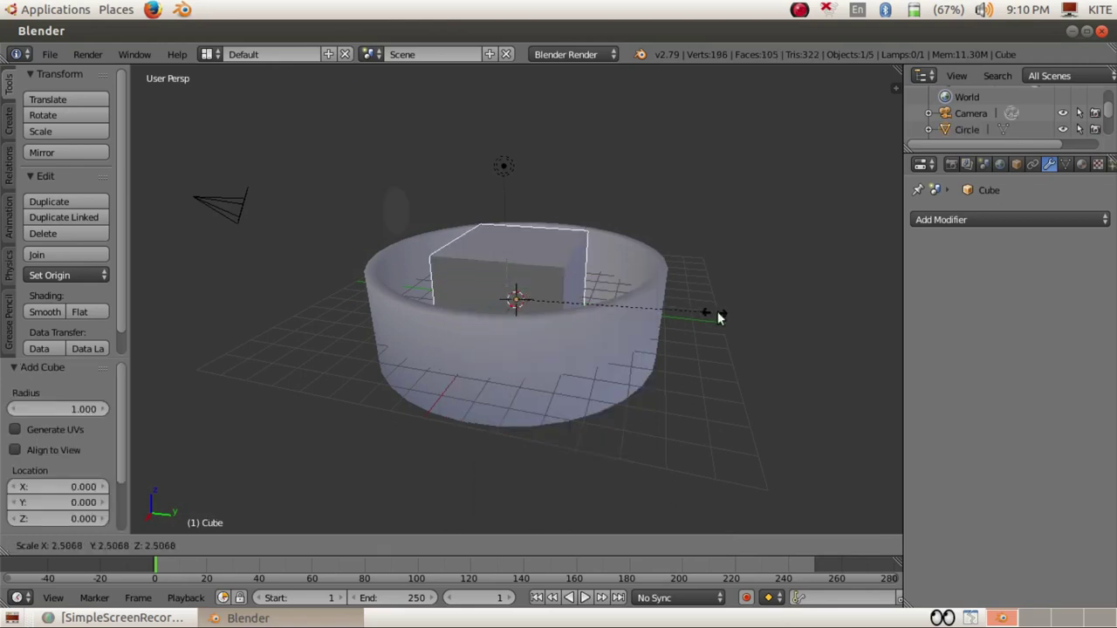
{"action": "left_click", "coordinate": [284, 328]}
{"action": "scroll", "coordinate": [288, 329], "scroll_direction": "down", "scroll_amount": 5}
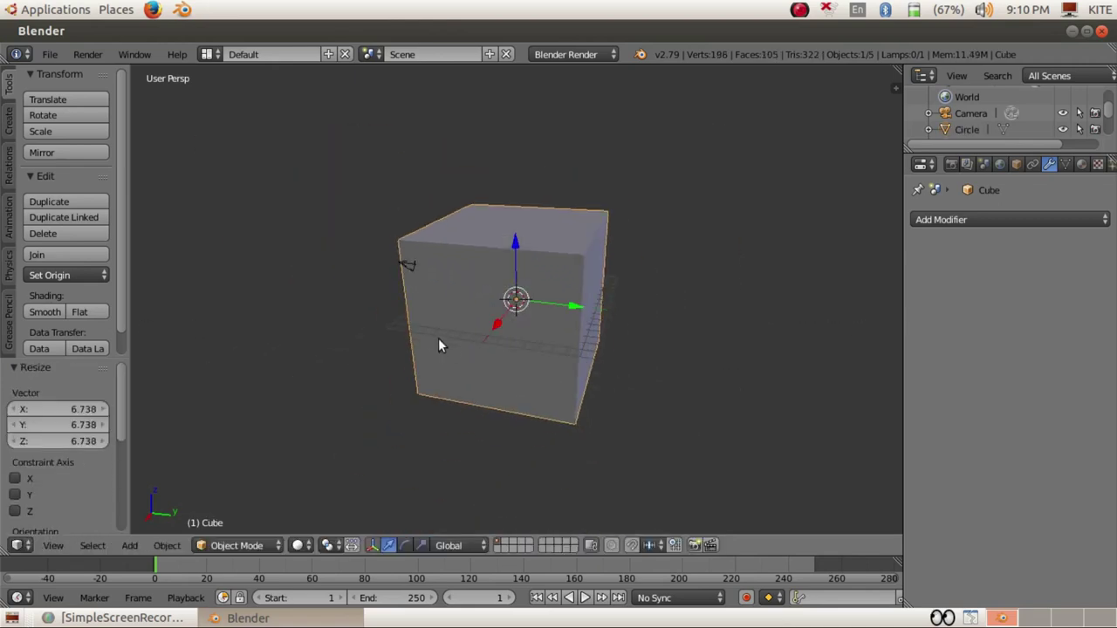
{"action": "mouse_move", "coordinate": [140, 328]}
{"action": "middle_mouse_down"}
{"action": "mouse_move", "coordinate": [613, 324]}
{"action": "mouse_move", "coordinate": [401, 324]}
{"action": "mouse_move", "coordinate": [414, 324]}
{"action": "middle_mouse_up"}
{"action": "scroll", "coordinate": [445, 324], "scroll_direction": "up", "scroll_amount": 4}
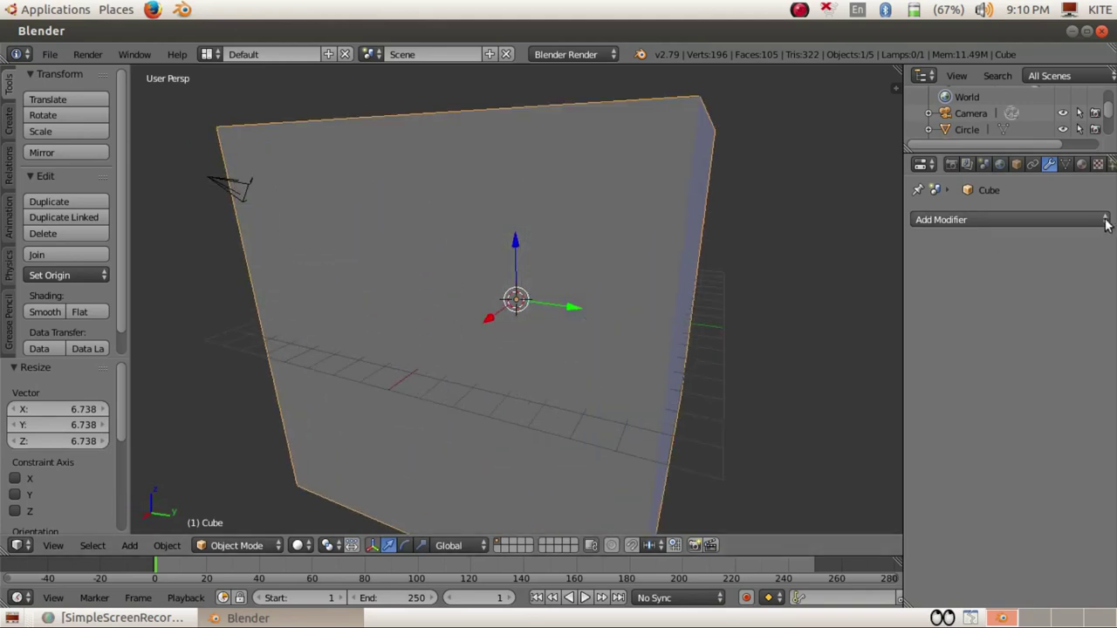
{"action": "scroll", "coordinate": [1052, 169], "scroll_direction": "right", "scroll_amount": 3}
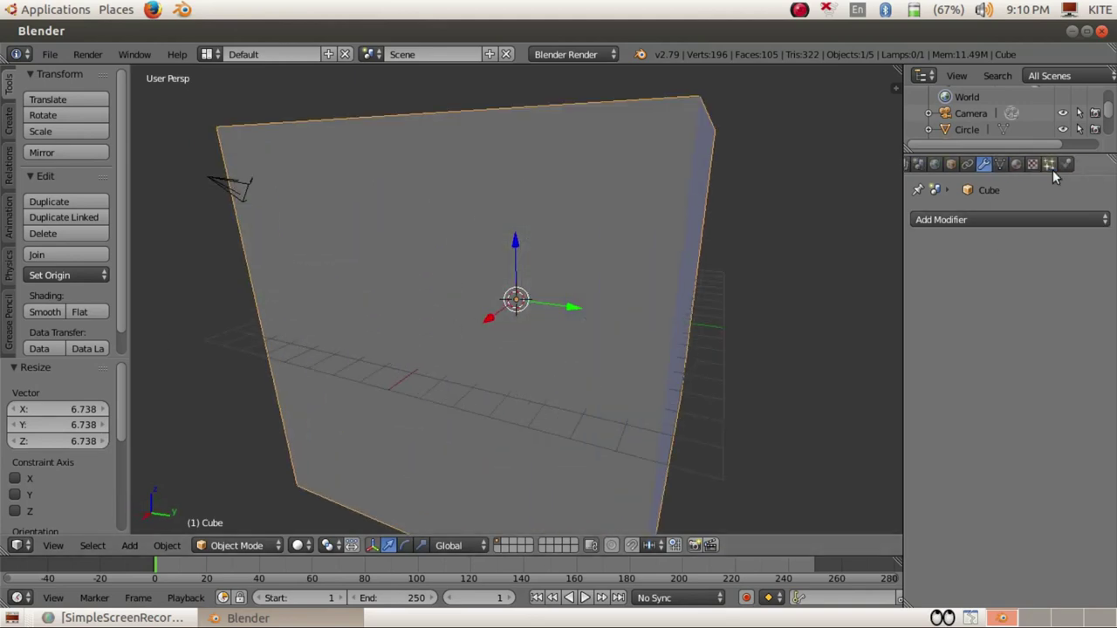
Set the cube's Maximum Draw Type to Wire in Object properties.
{"action": "left_click", "coordinate": [952, 166]}
{"action": "scroll", "coordinate": [981, 263], "scroll_direction": "down", "scroll_amount": 5}
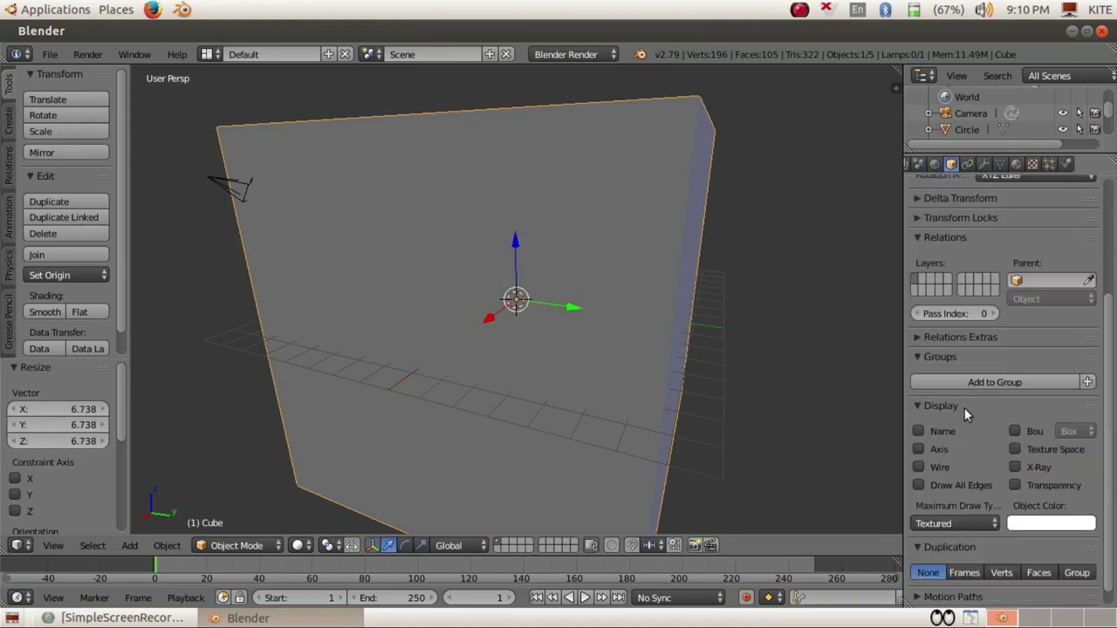
{"action": "left_click", "coordinate": [958, 521]}
{"action": "left_click", "coordinate": [955, 486]}
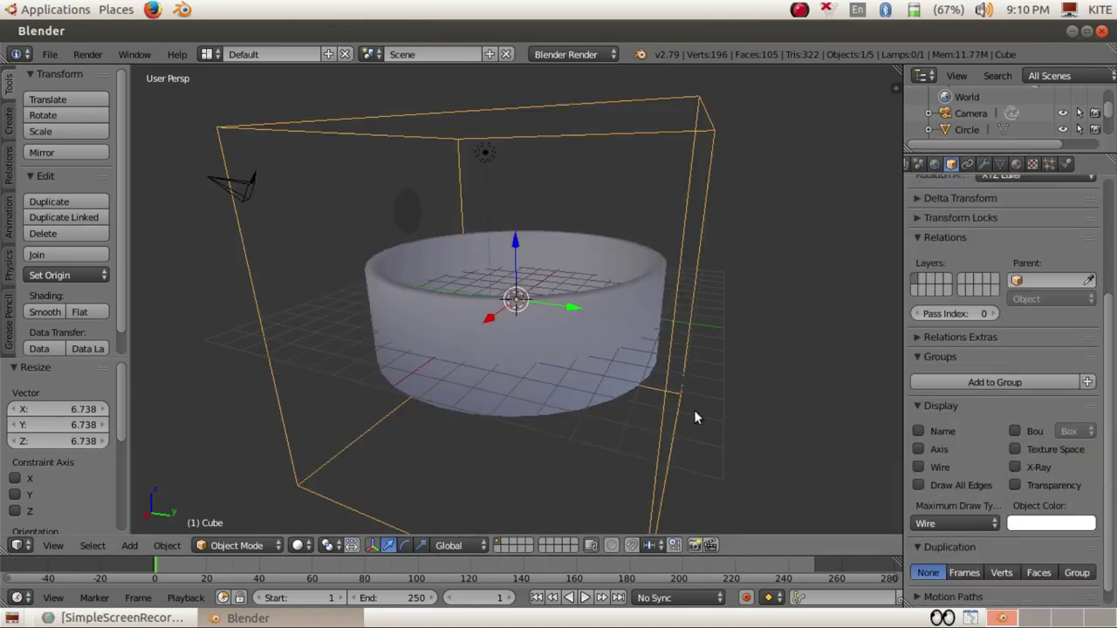
Enable Fluid physics on the cube and set its type to Domain.
{"action": "left_click", "coordinate": [1066, 164]}
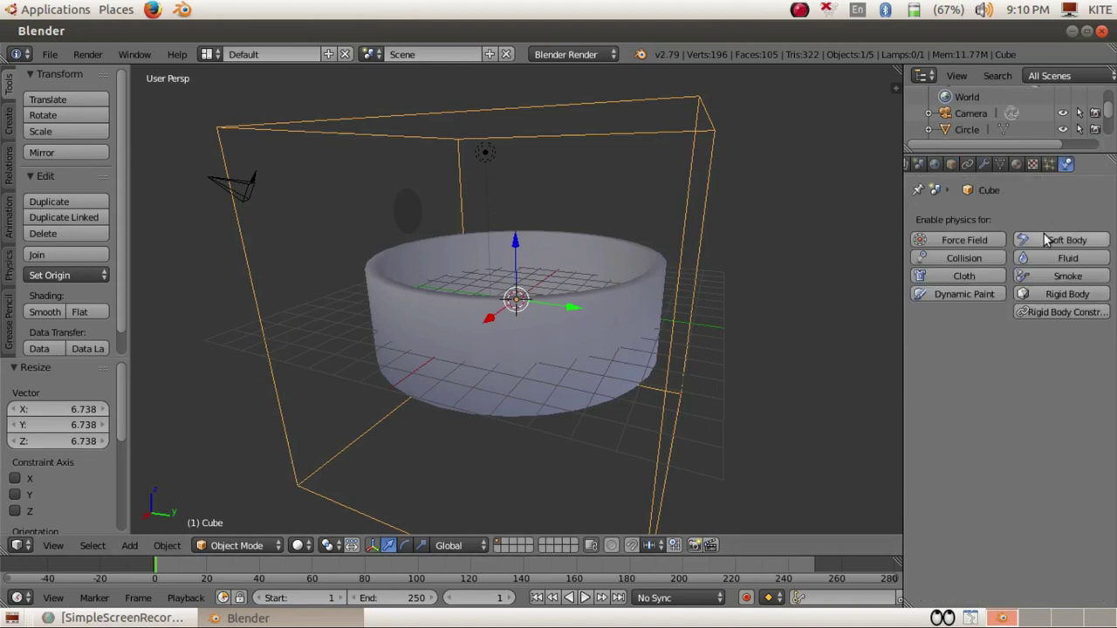
{"action": "left_click", "coordinate": [1060, 258]}
{"action": "left_click", "coordinate": [1028, 358]}
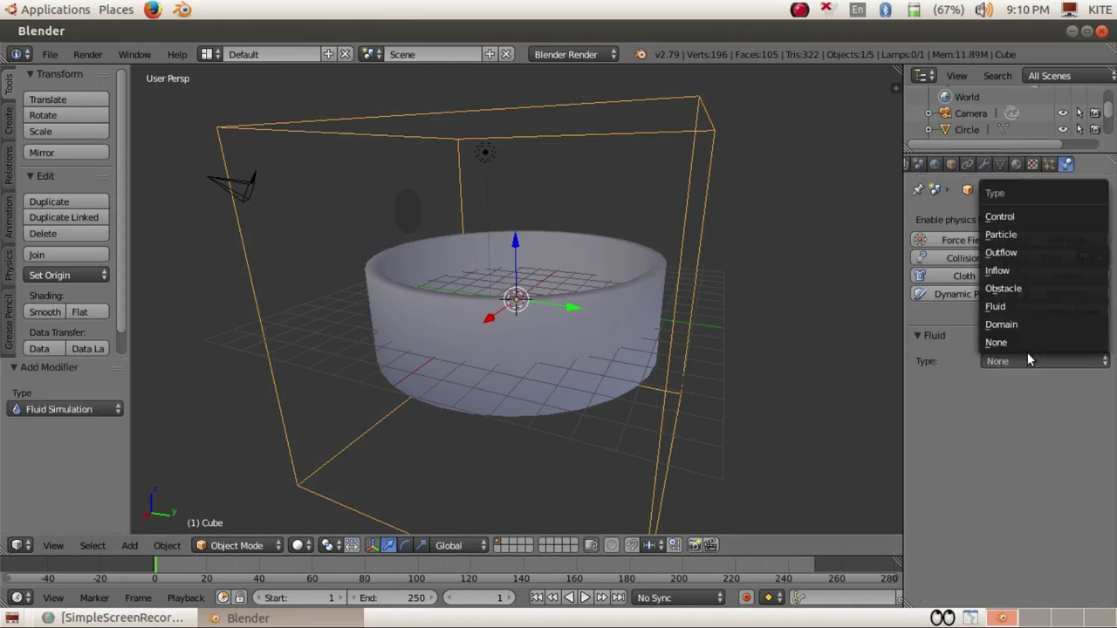
{"action": "left_click", "coordinate": [1035, 327]}
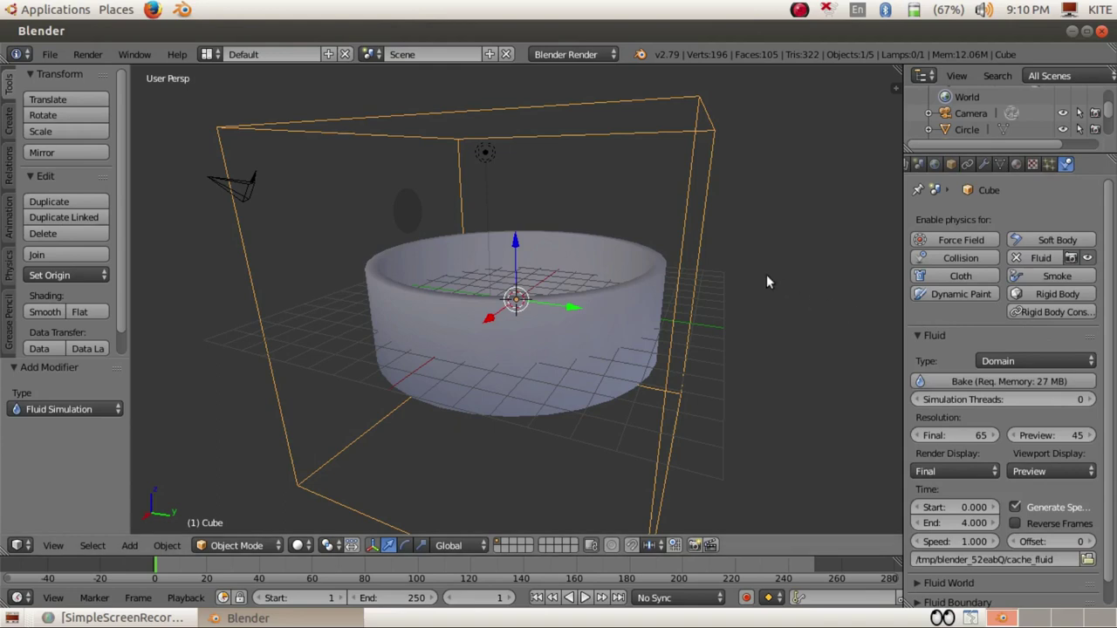
Make the bowl a fluid Obstacle with Shell volume initialization.
{"action": "right_click", "coordinate": [633, 284]}
{"action": "left_click", "coordinate": [1087, 276]}
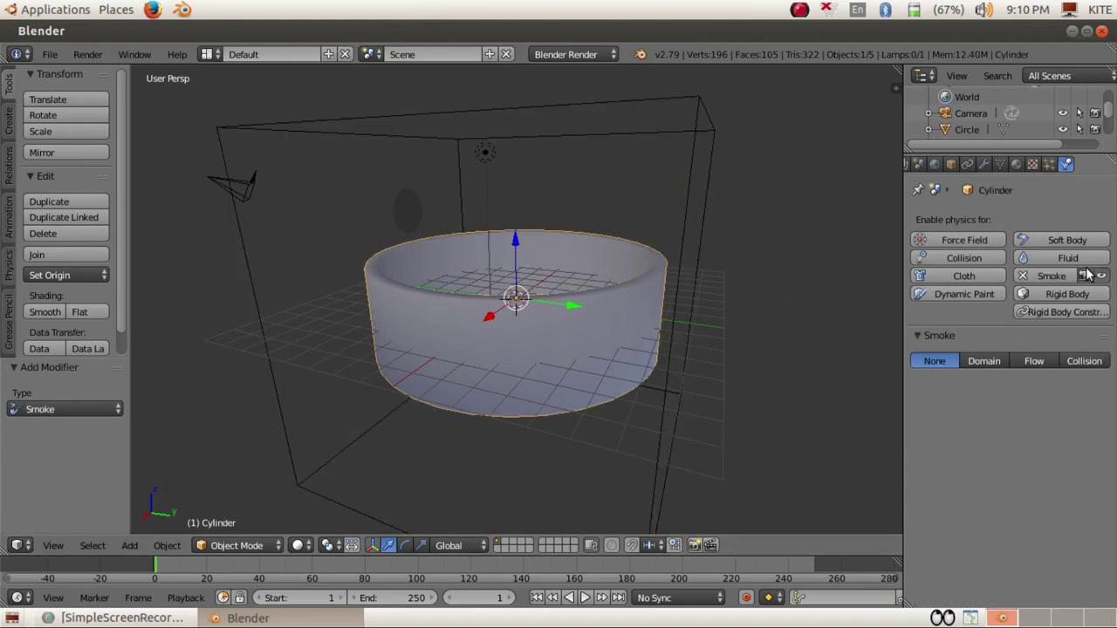
{"action": "left_click", "coordinate": [1058, 276]}
{"action": "left_click", "coordinate": [1067, 258]}
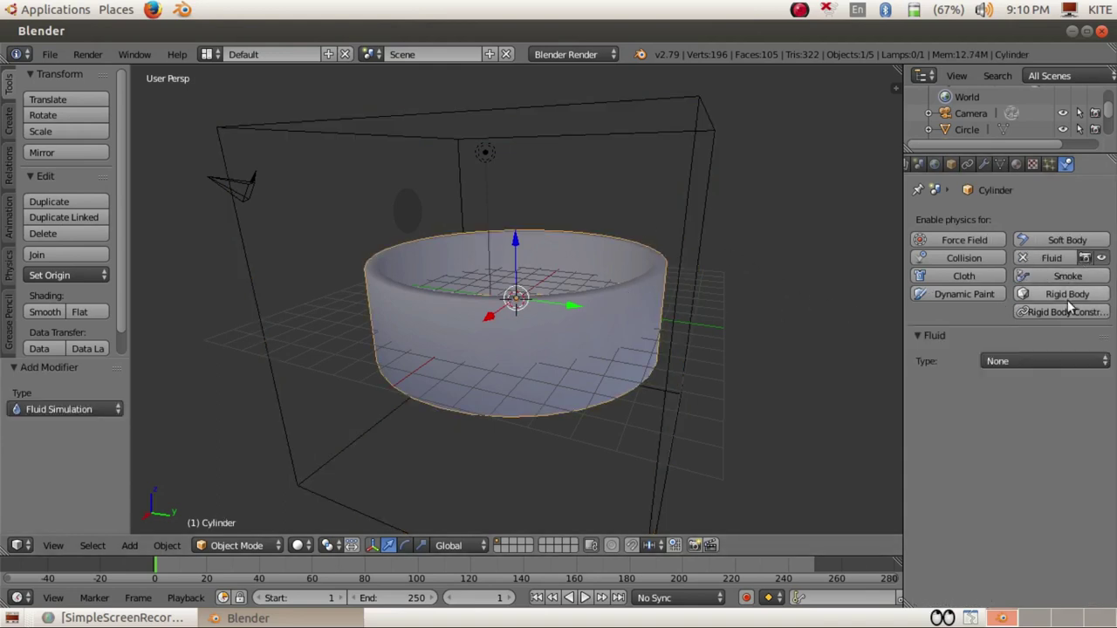
{"action": "left_click", "coordinate": [1039, 360]}
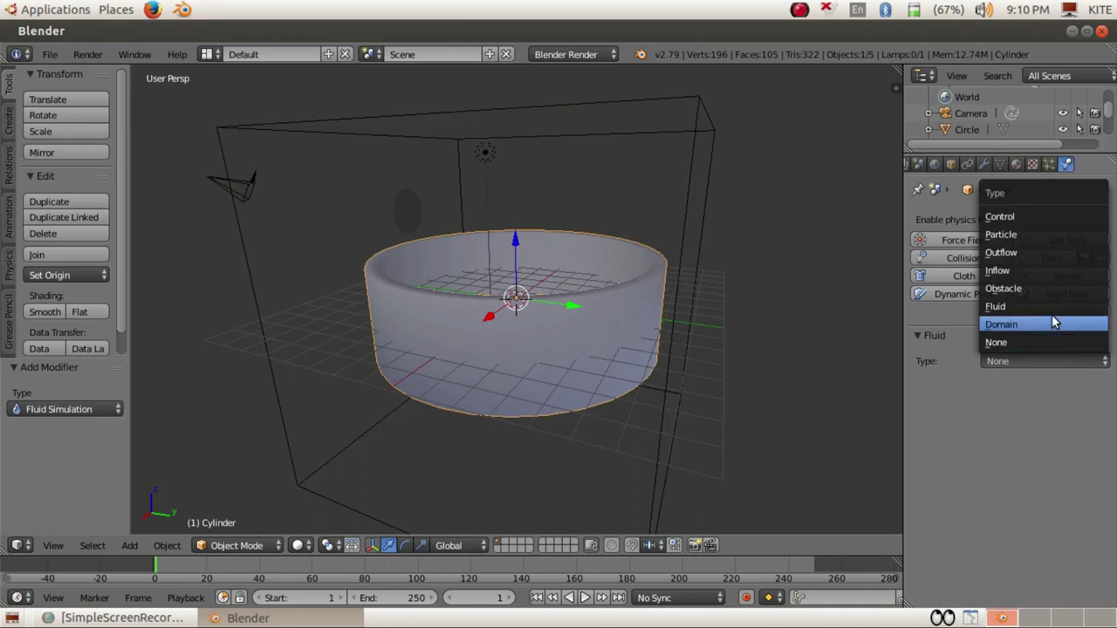
{"action": "left_click", "coordinate": [1051, 289]}
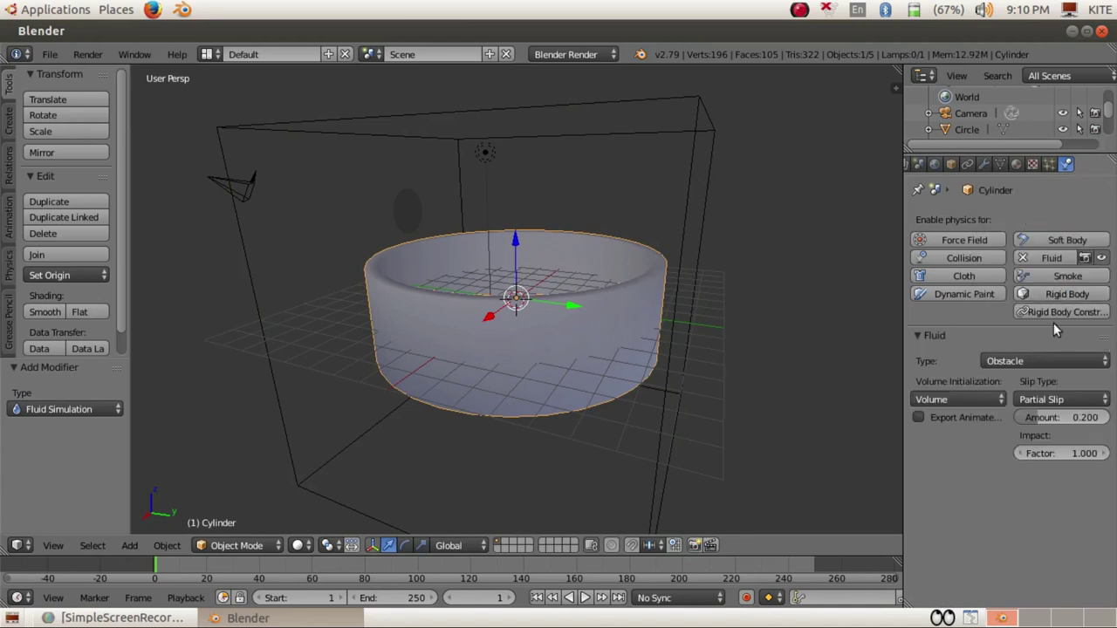
{"action": "left_click", "coordinate": [984, 399]}
{"action": "left_click", "coordinate": [990, 363]}
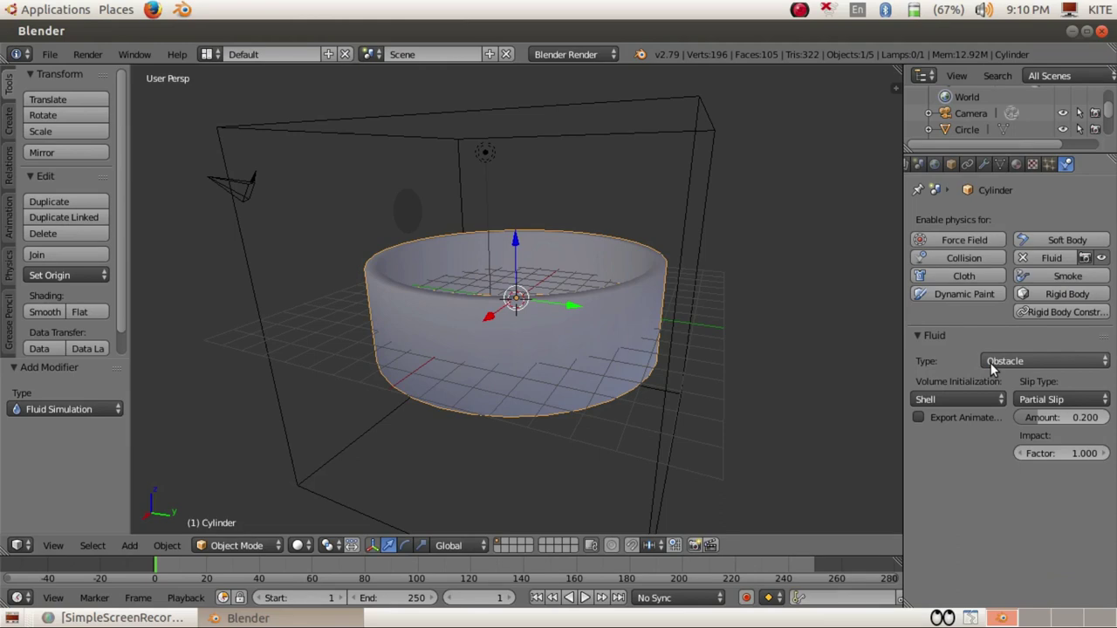
{"action": "right_click", "coordinate": [410, 213]}
{"action": "mouse_move", "coordinate": [411, 213]}
{"action": "middle_mouse_down"}
{"action": "mouse_move", "coordinate": [545, 250]}
{"action": "mouse_move", "coordinate": [627, 254]}
{"action": "mouse_move", "coordinate": [596, 249]}
{"action": "middle_mouse_up"}
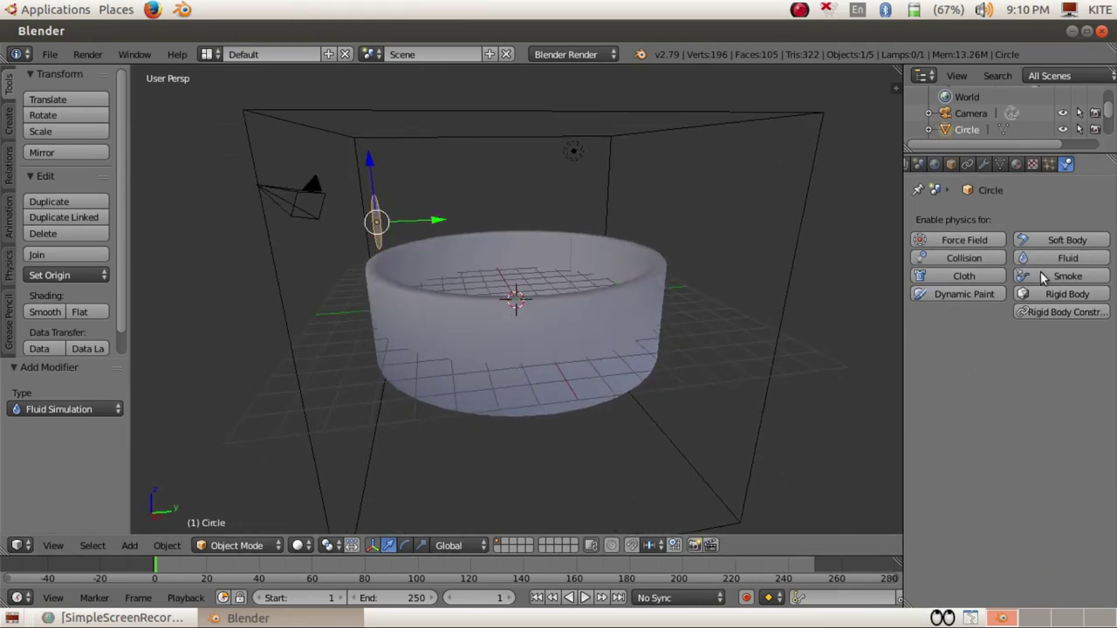
Make the circle a fluid Inflow with Shell initialization and Y inflow velocity 1.000.
{"action": "left_click", "coordinate": [1068, 258]}
{"action": "left_click", "coordinate": [1017, 363]}
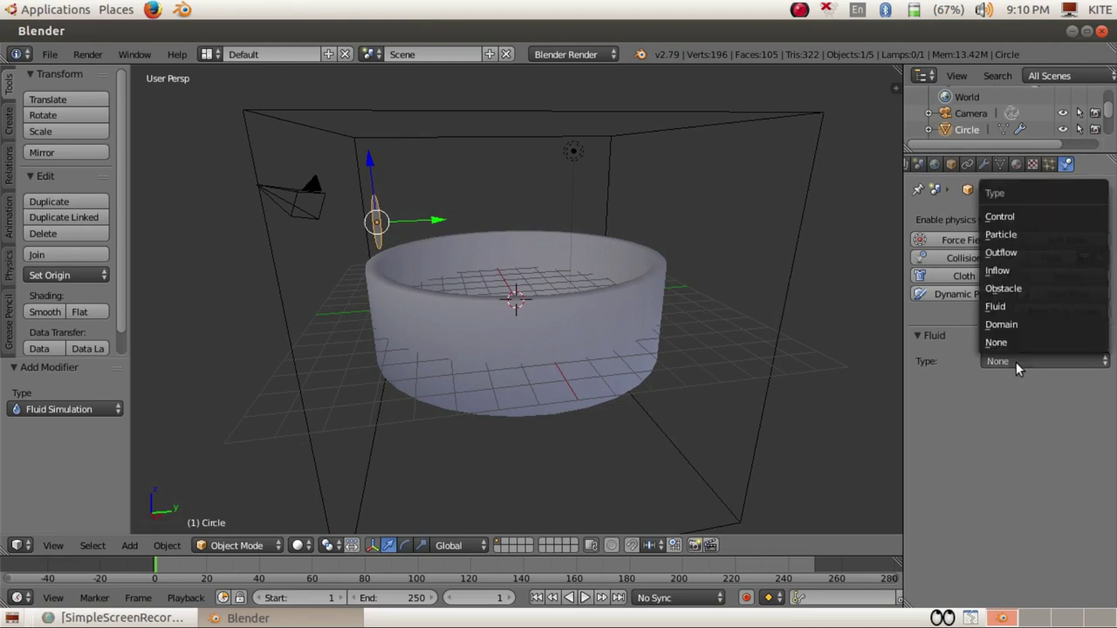
{"action": "left_click", "coordinate": [1032, 273]}
{"action": "left_click", "coordinate": [953, 418]}
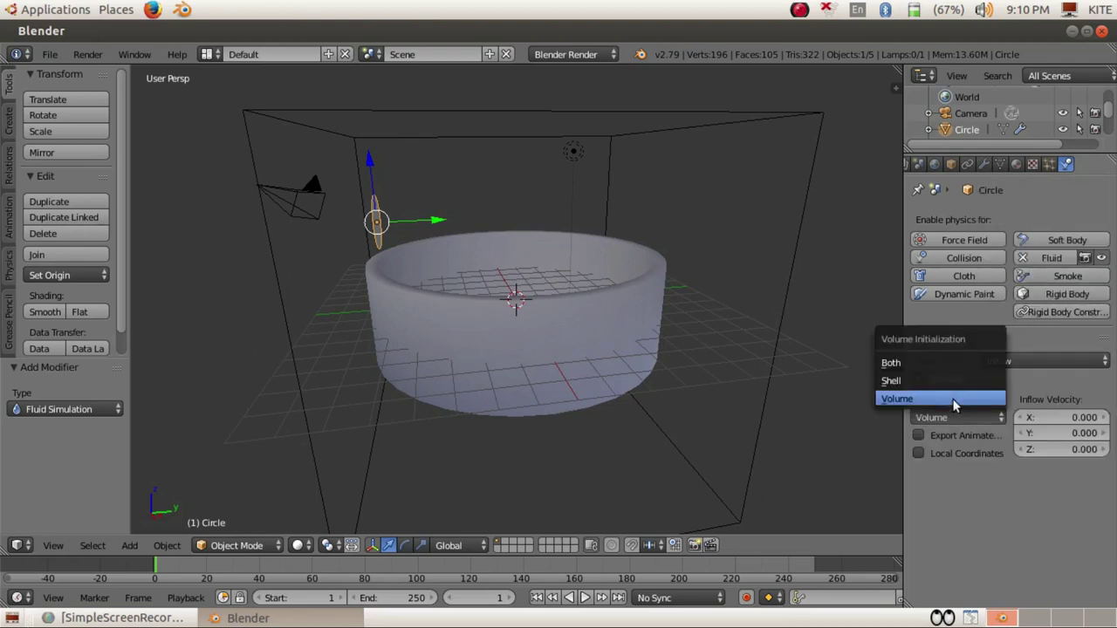
{"action": "left_click", "coordinate": [961, 381]}
{"action": "left_click", "coordinate": [1030, 432]}
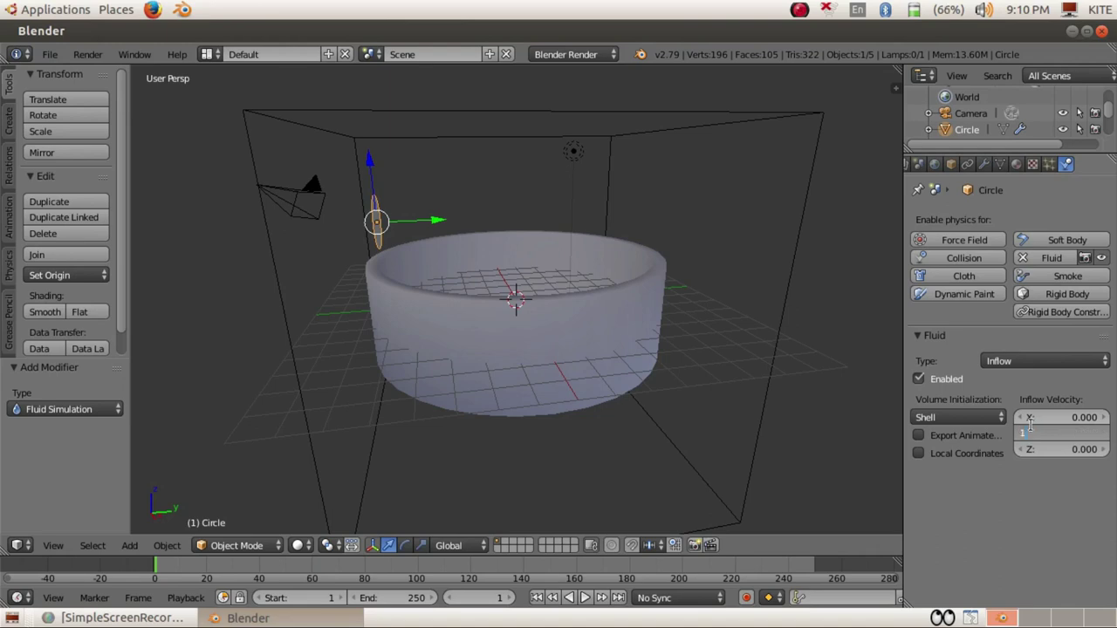
{"action": "key", "text": "Return"}
{"action": "right_click", "coordinate": [779, 338]}
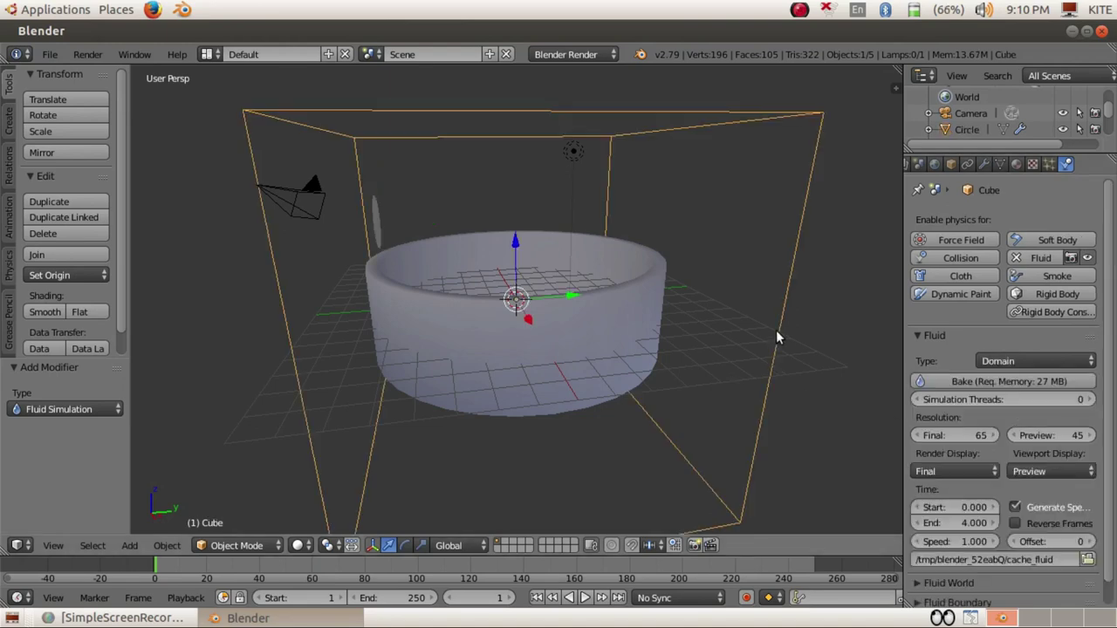
Bake the domain's fluid simulation and play back the stream pouring into the bowl.
{"action": "left_click", "coordinate": [986, 376]}
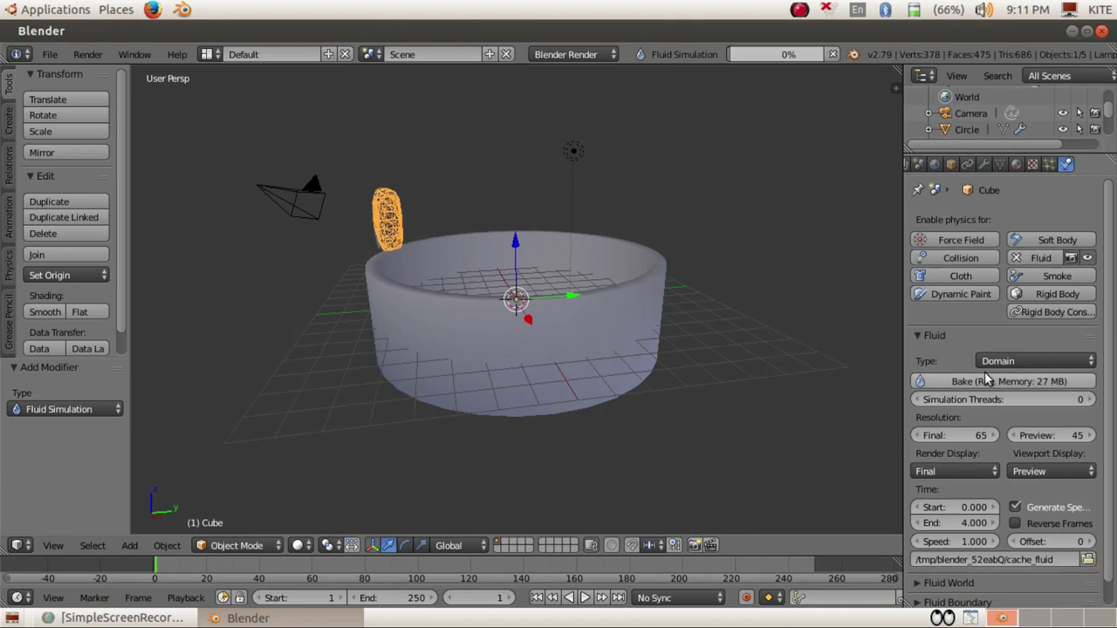
{"action": "middle_click_drag", "start_coordinate": [780, 365], "coordinate": [736, 364]}
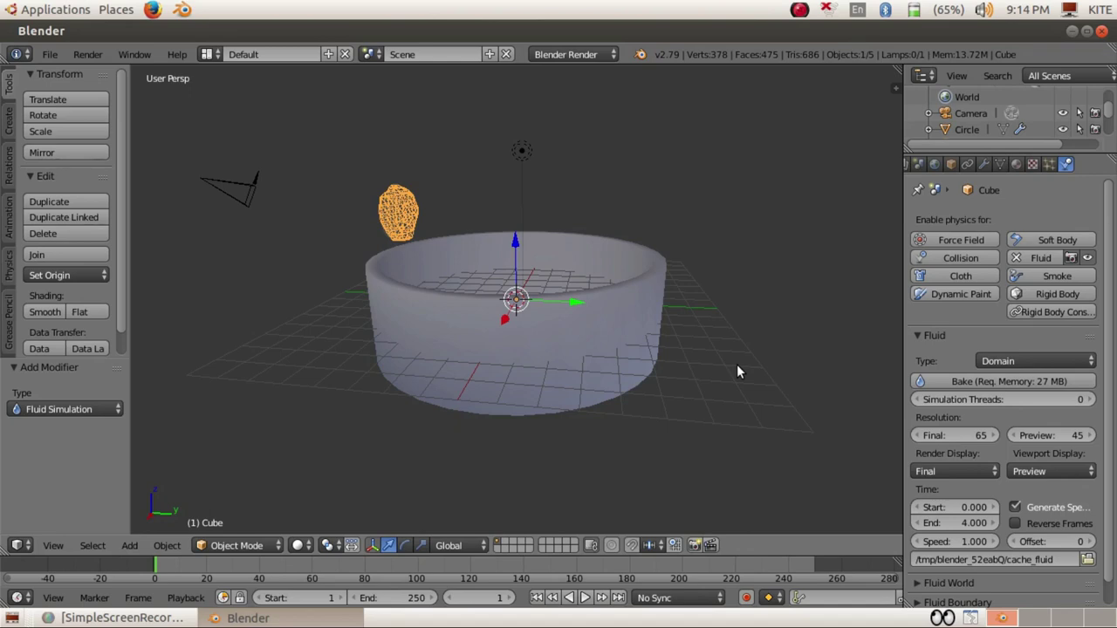
{"action": "key", "text": "alt+a"}
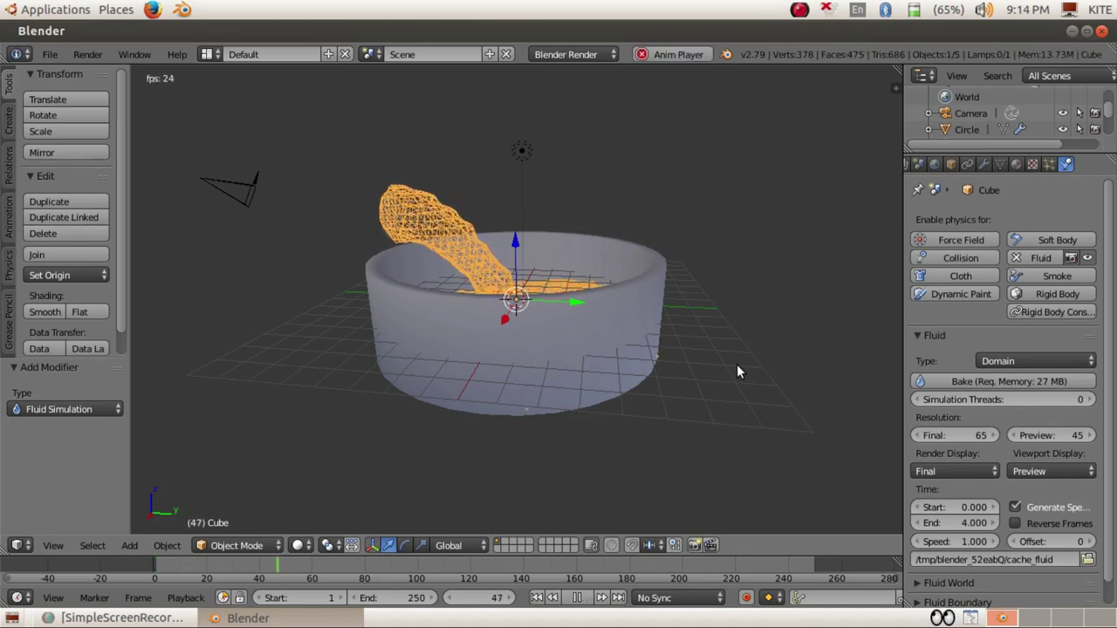
{"action": "middle_click_drag", "start_coordinate": [736, 363], "coordinate": [711, 388]}
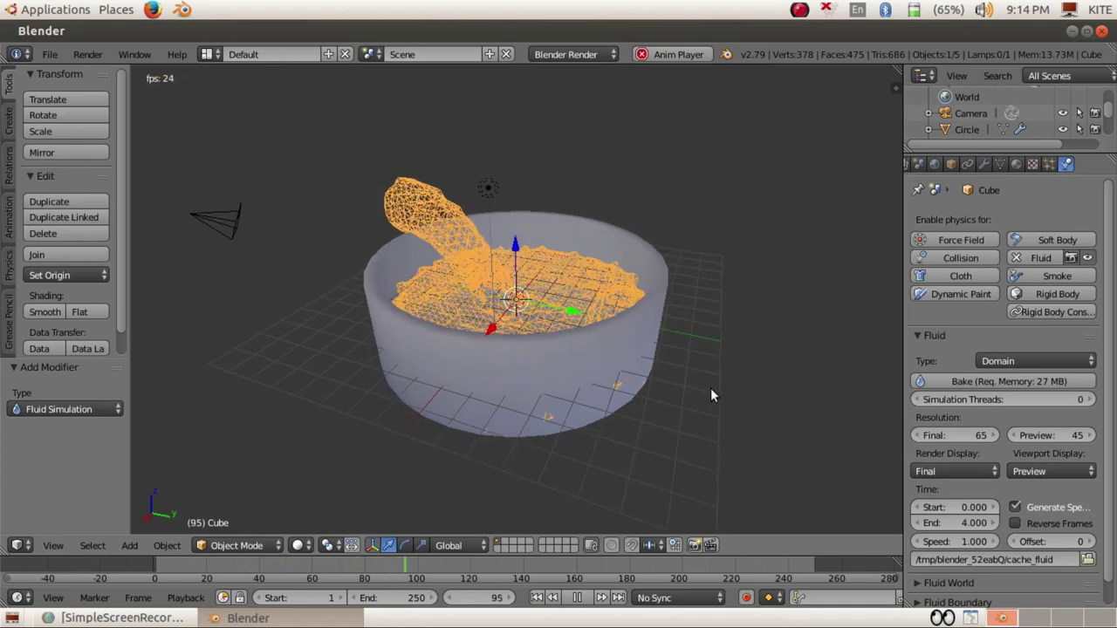
{"action": "scroll", "coordinate": [662, 379], "scroll_direction": "up", "scroll_amount": 2}
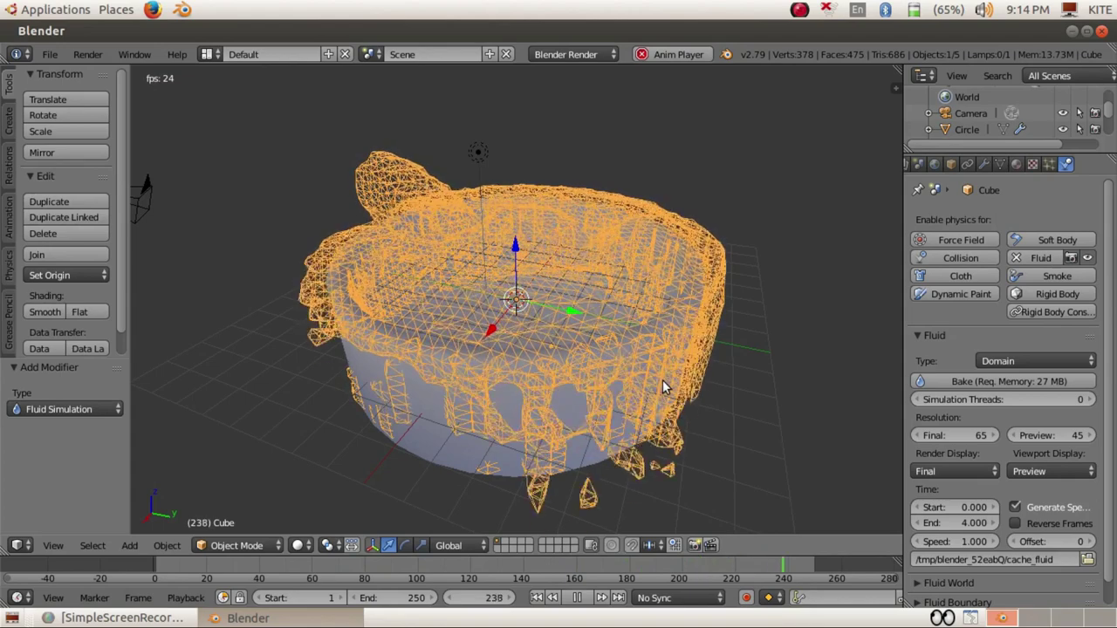
{"action": "key", "text": "alt+a"}
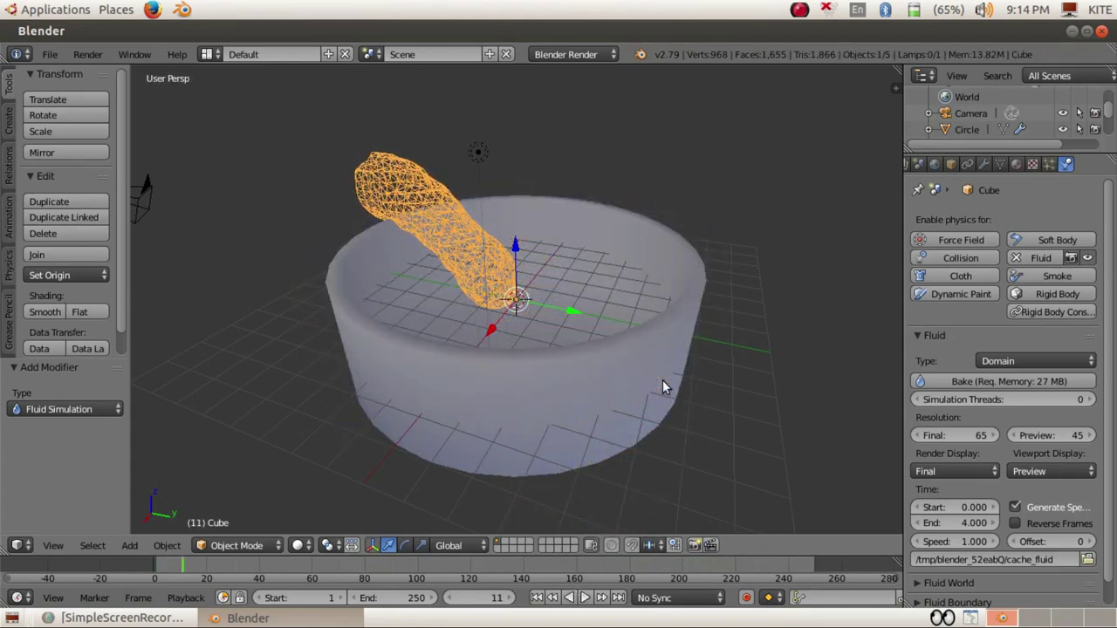
Add a plane and scale it to 14.464.
{"action": "scroll", "coordinate": [662, 380], "scroll_direction": "down", "scroll_amount": 3}
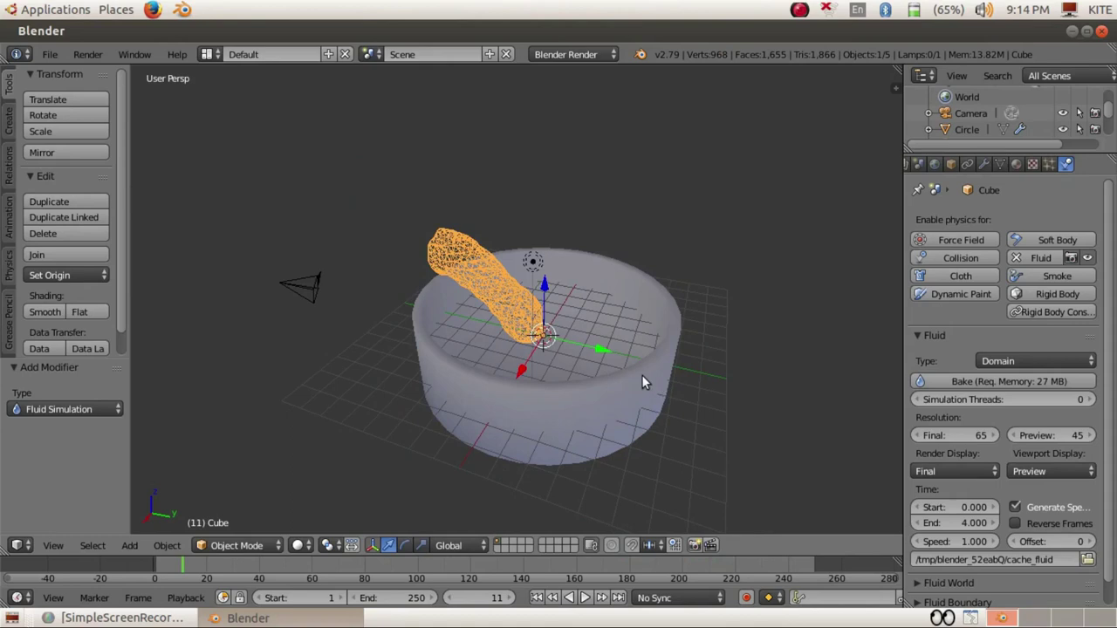
{"action": "key", "text": "shift+a"}
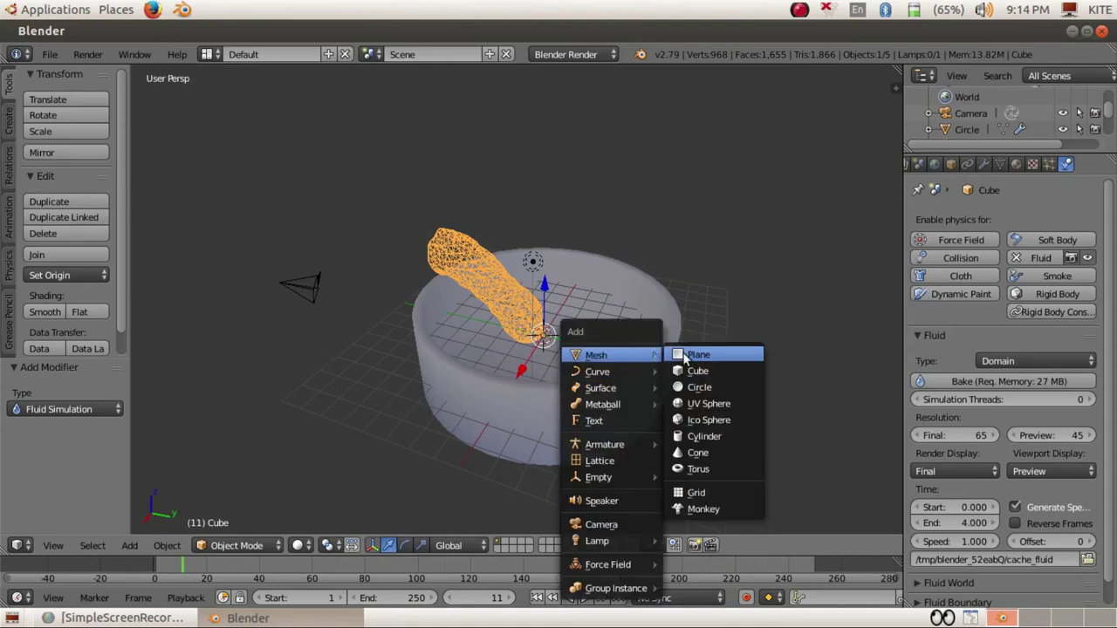
{"action": "left_click", "coordinate": [685, 354]}
{"action": "key", "text": "s"}
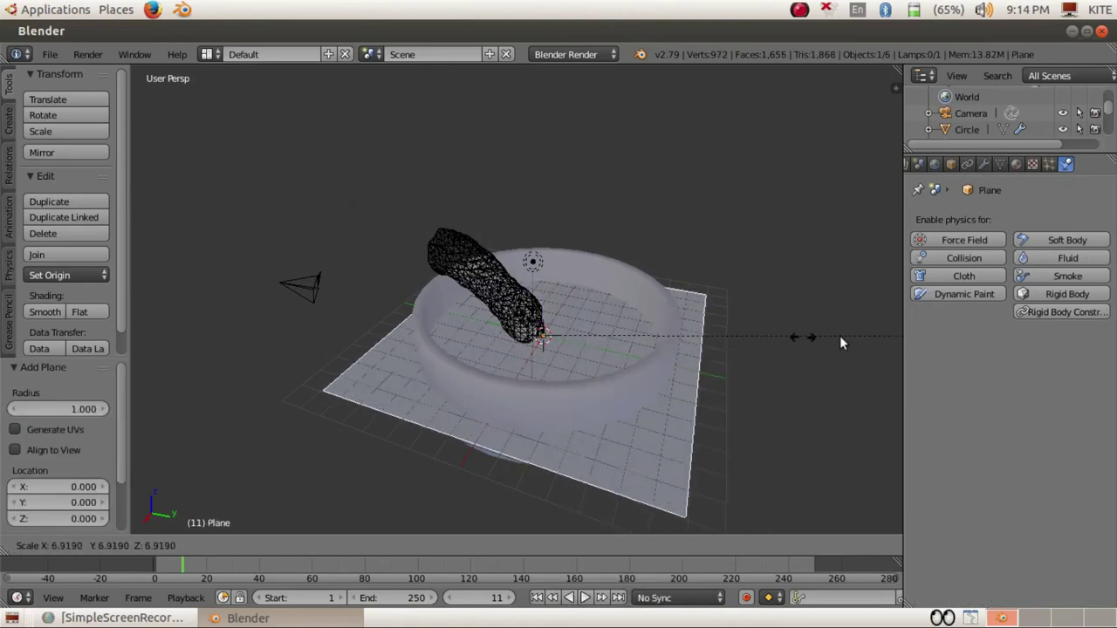
{"action": "left_click", "coordinate": [309, 295]}
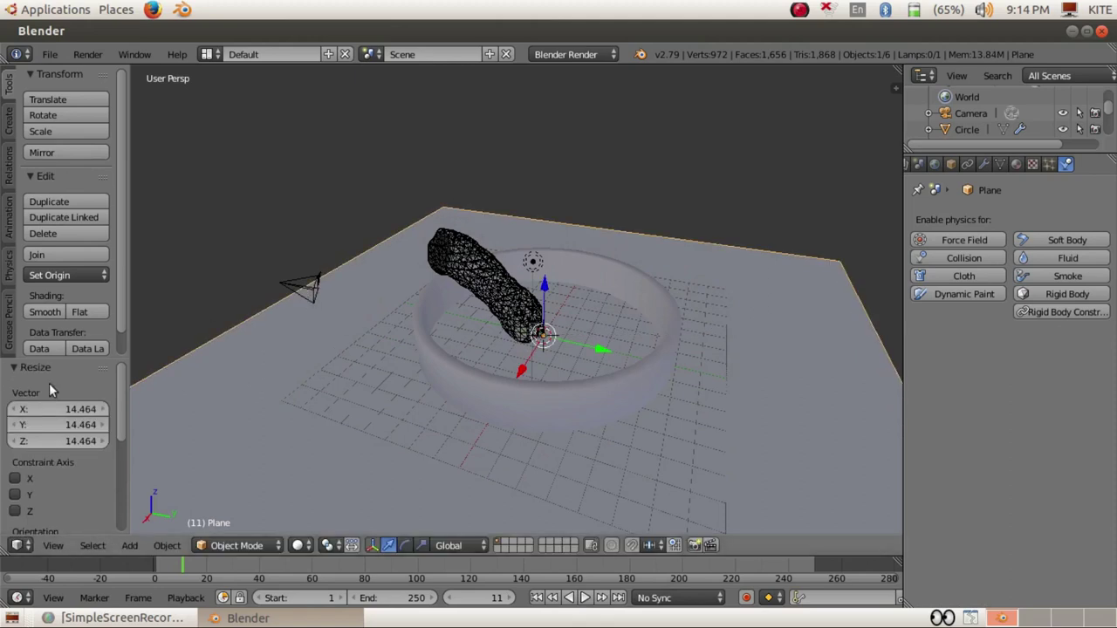
Lower the plane to Z -2.148 beneath the bowl and replay the fluid animation.
{"action": "middle_click_drag", "start_coordinate": [611, 319], "coordinate": [608, 262]}
{"action": "key", "text": "g"}
{"action": "key", "text": "z"}
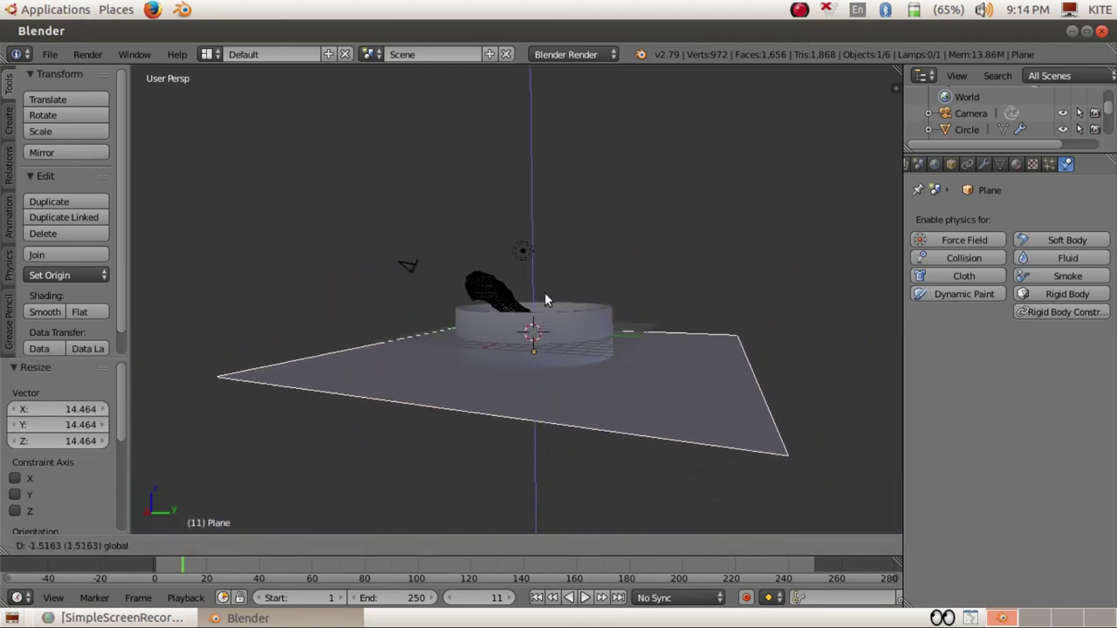
{"action": "left_click", "coordinate": [549, 300]}
{"action": "middle_click_drag", "start_coordinate": [549, 301], "coordinate": [615, 389]}
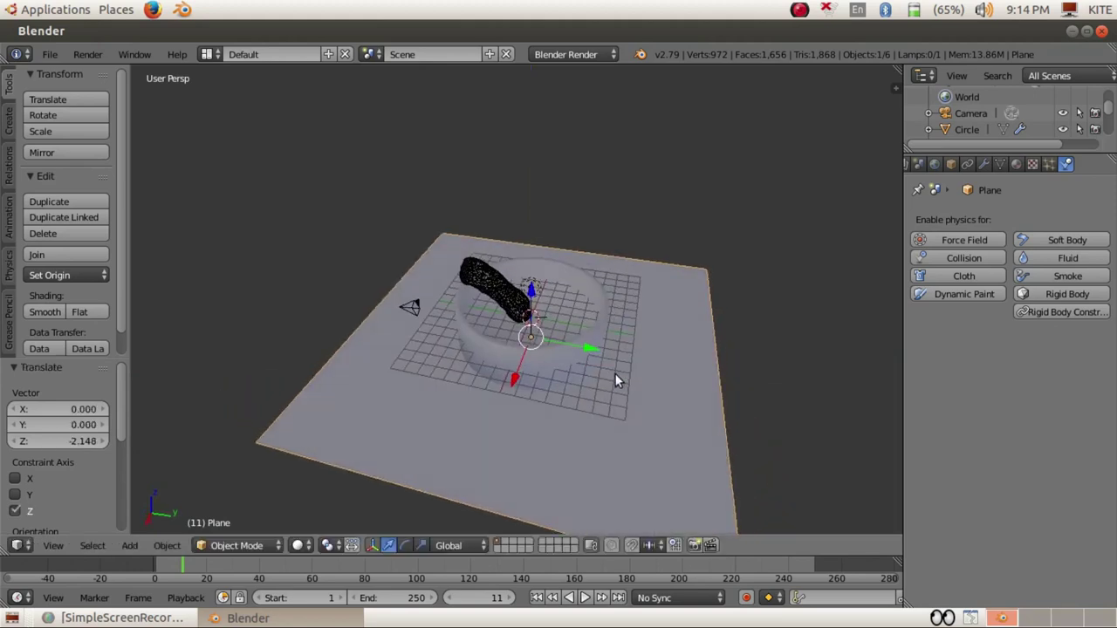
{"action": "key", "text": "alt+a"}
Play back the baked fluid pour and stop on frame 244, where the bowl is full.
{"action": "middle_click_drag", "start_coordinate": [606, 358], "coordinate": [624, 338]}
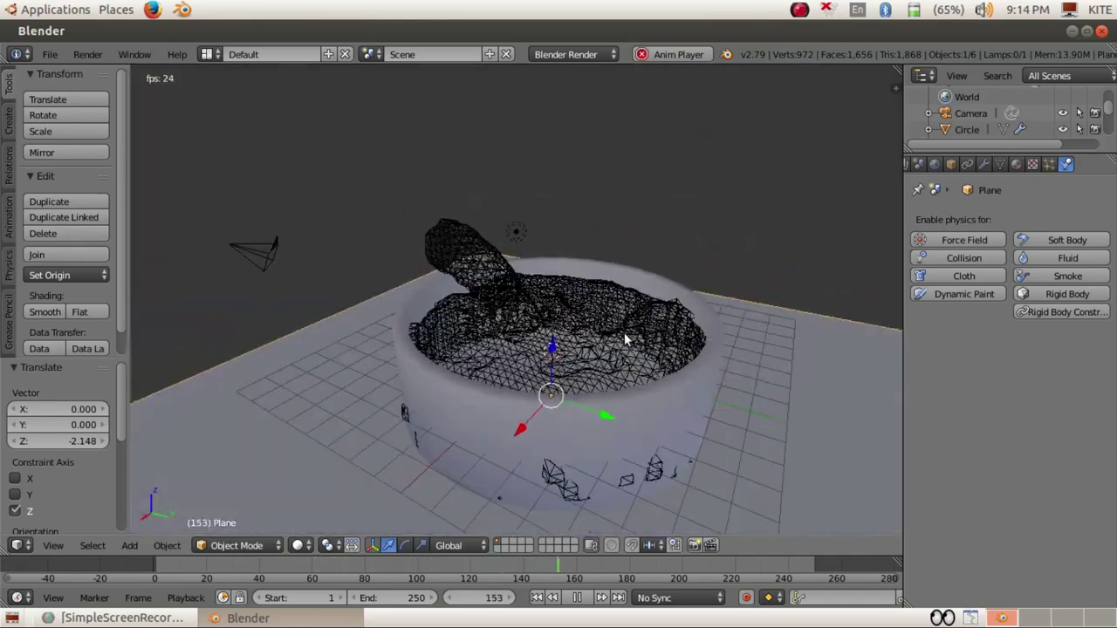
{"action": "scroll", "coordinate": [678, 341], "scroll_direction": "down", "scroll_amount": 1}
{"action": "scroll", "coordinate": [679, 335], "scroll_direction": "down", "scroll_amount": 2}
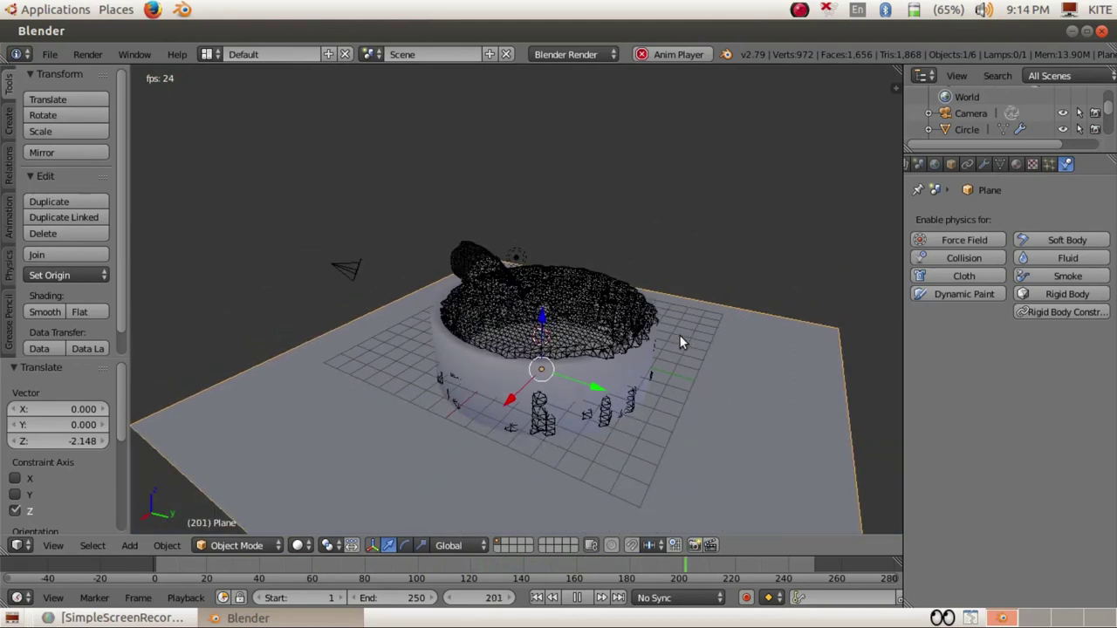
{"action": "key", "text": "alt+a"}
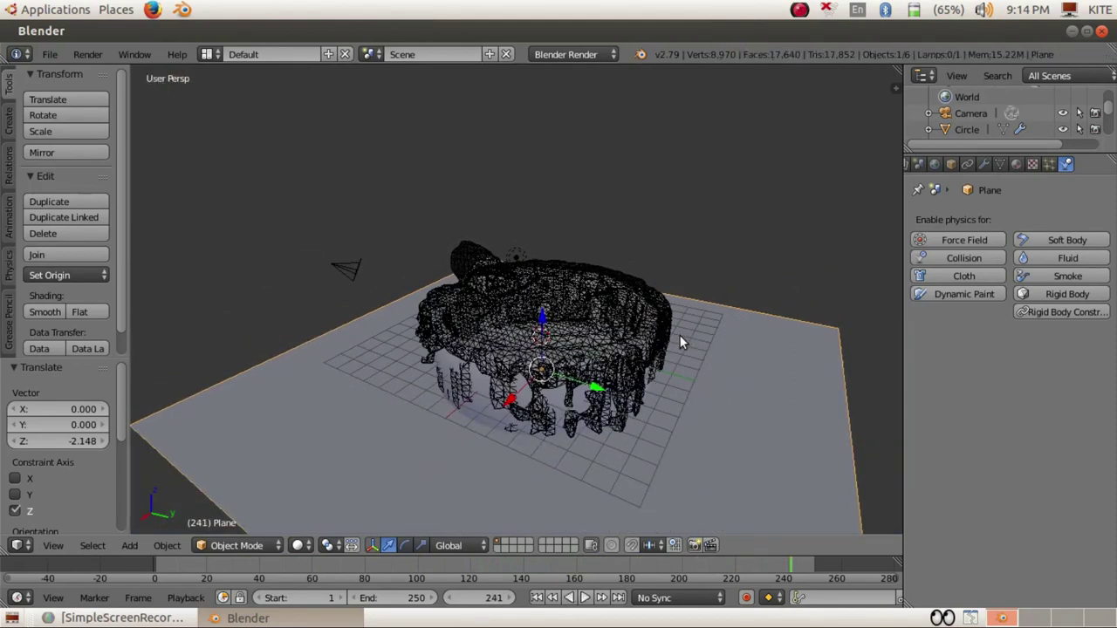
{"action": "key", "text": "alt+a"}
{"action": "key", "text": "alt+a"}
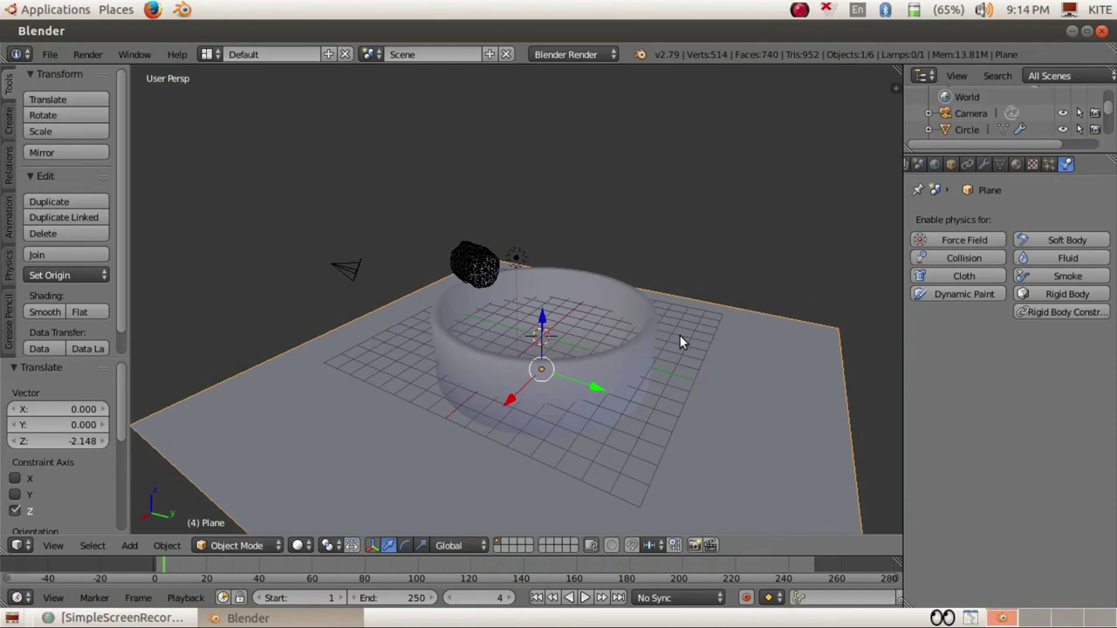
{"action": "left_click", "coordinate": [795, 569]}
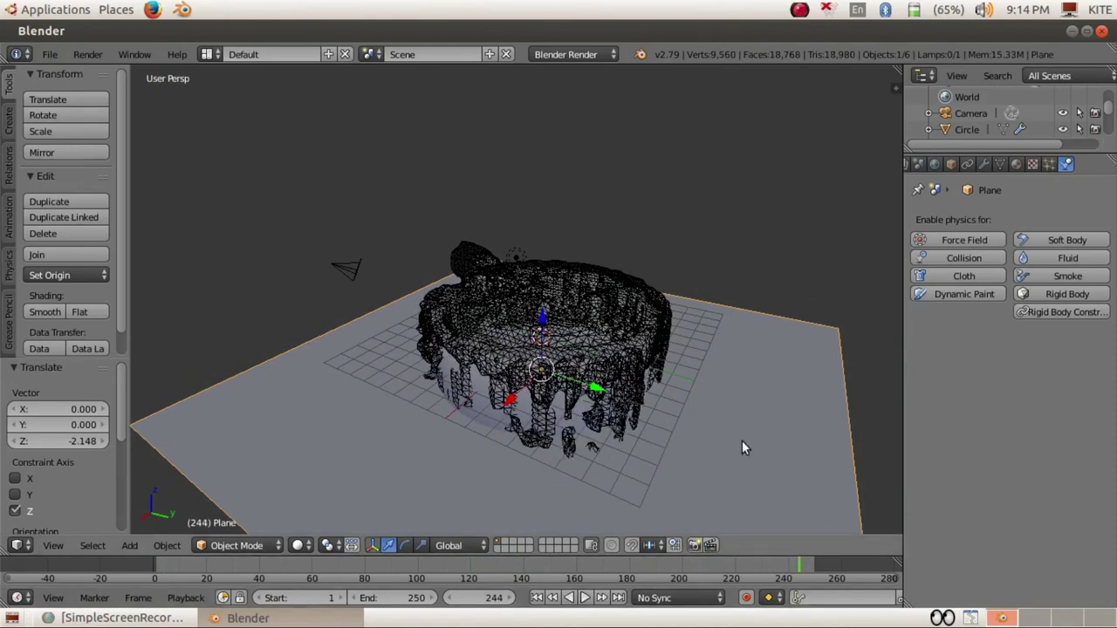
Test-render frame 244 through the camera, then give the fluid smooth shading.
{"action": "key", "text": "KP_0"}
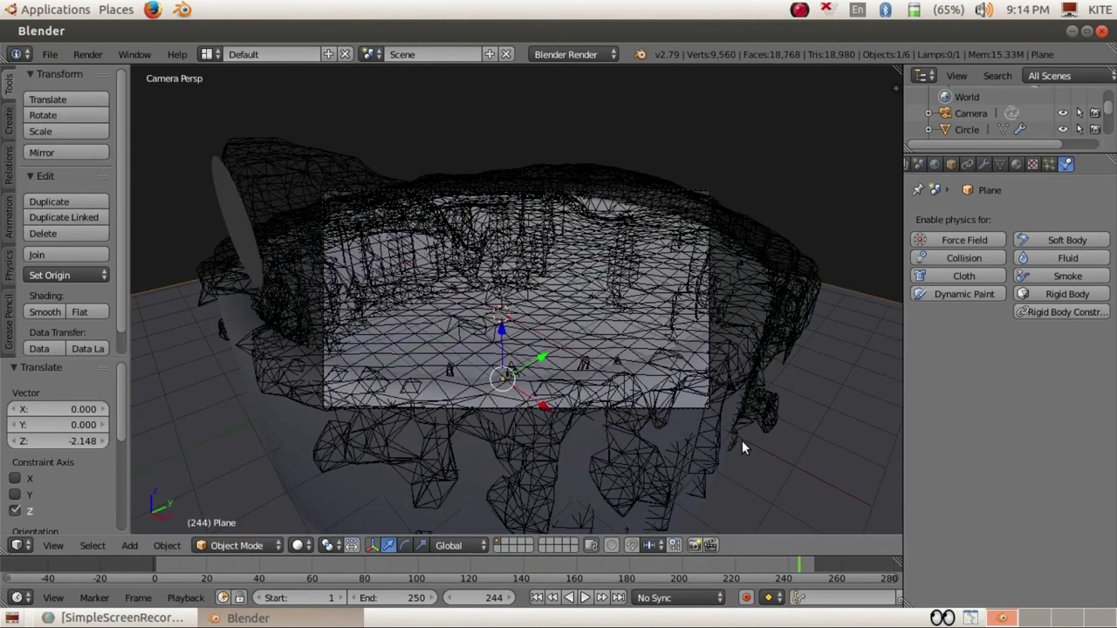
{"action": "key", "text": "KP_0"}
{"action": "key", "text": "F12"}
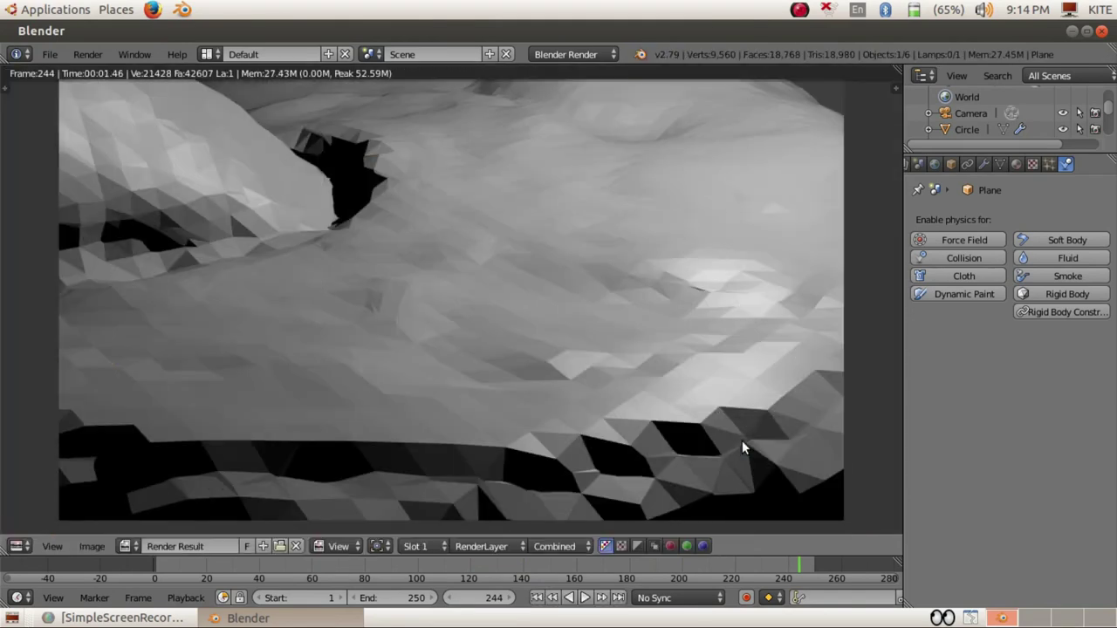
{"action": "key", "text": "Escape"}
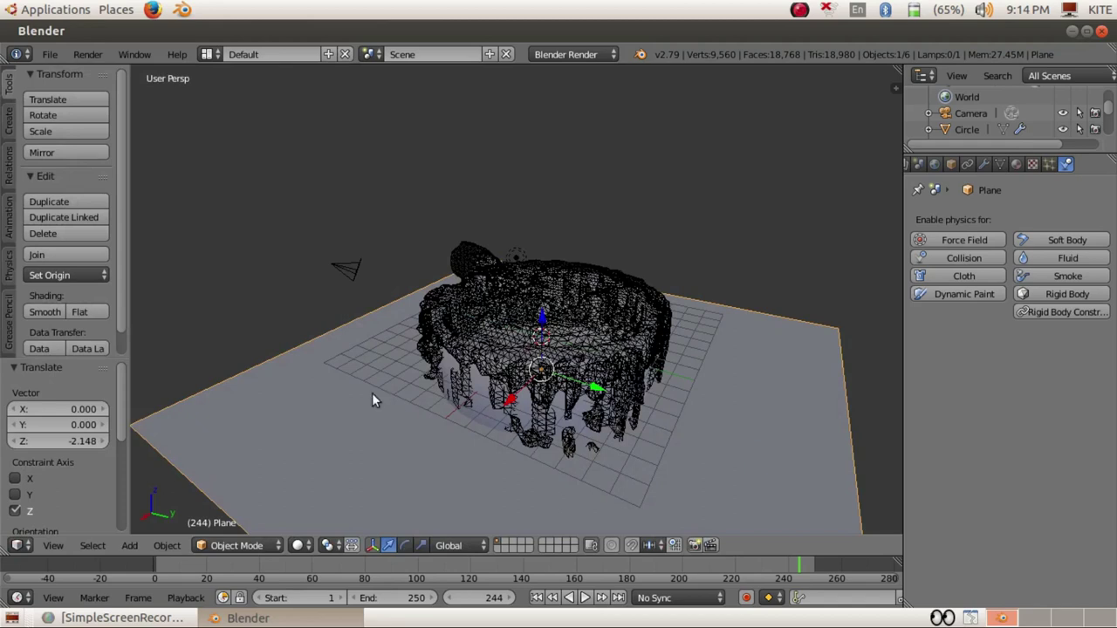
{"action": "left_click", "coordinate": [40, 313]}
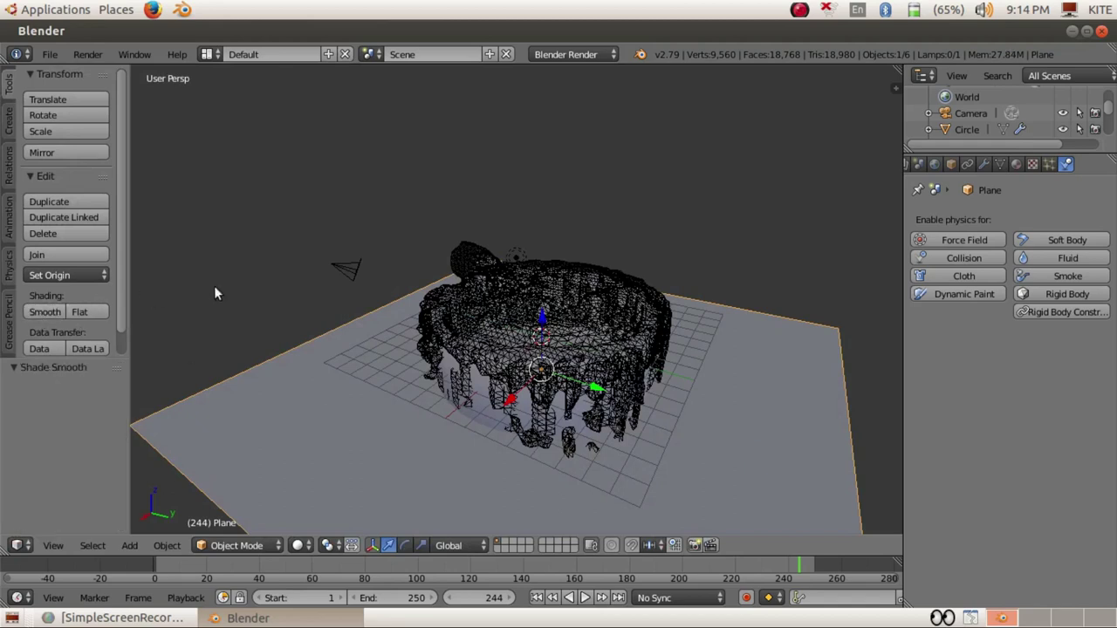
Set the render engine to Cycles and give the fluid Material.001 with a Glass BSDF surface.
{"action": "left_click", "coordinate": [605, 55]}
{"action": "left_click", "coordinate": [604, 110]}
{"action": "right_click", "coordinate": [698, 283]}
{"action": "left_click", "coordinate": [1017, 166]}
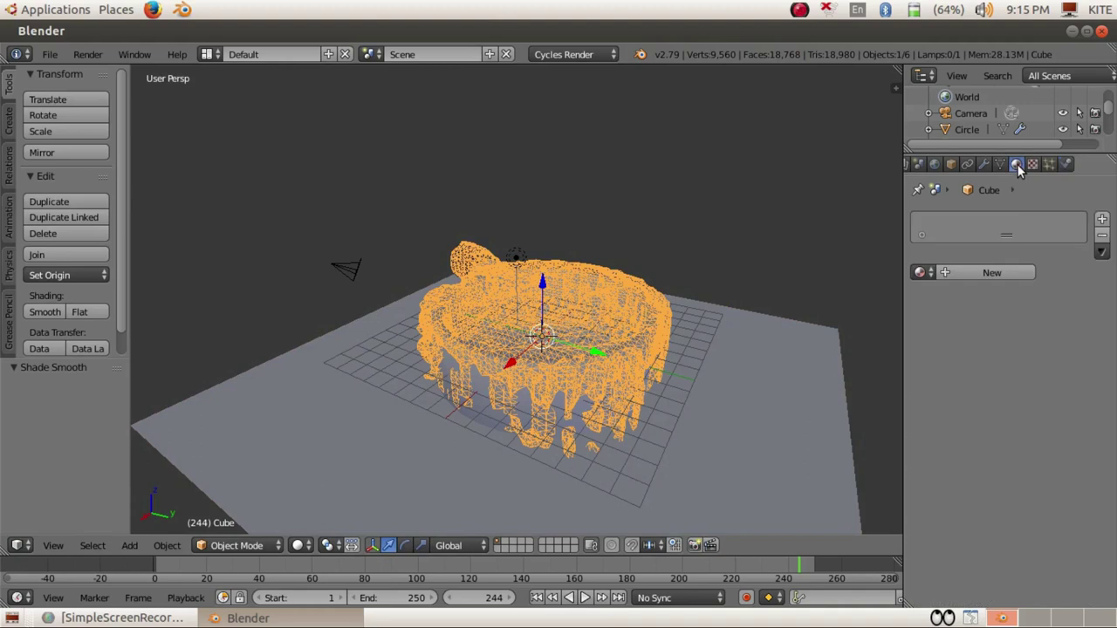
{"action": "left_click", "coordinate": [1002, 271]}
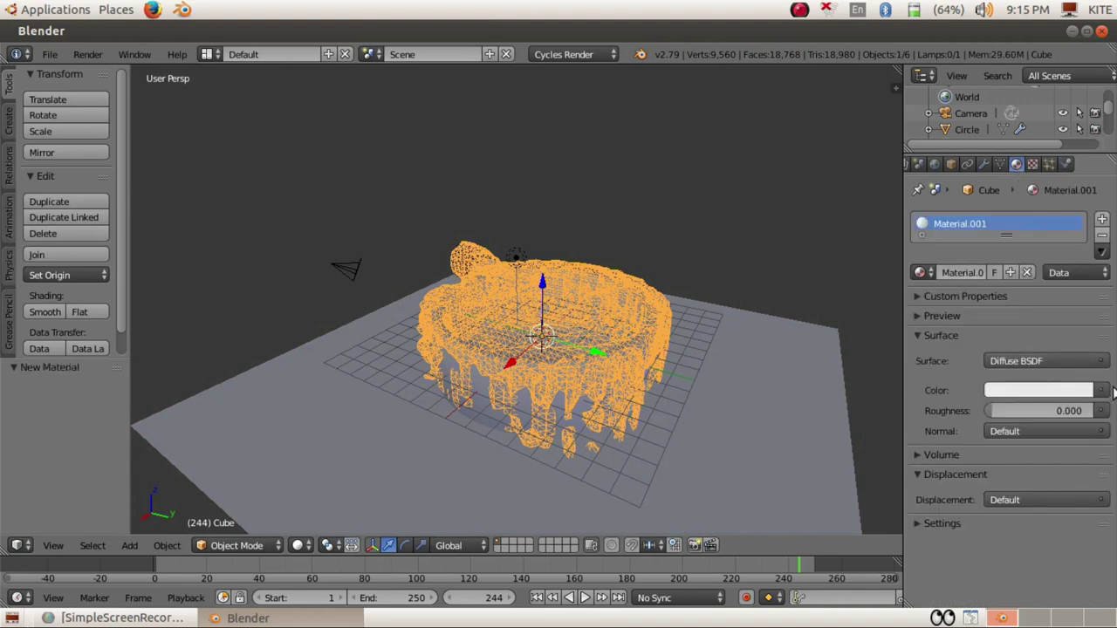
{"action": "left_click", "coordinate": [1101, 390]}
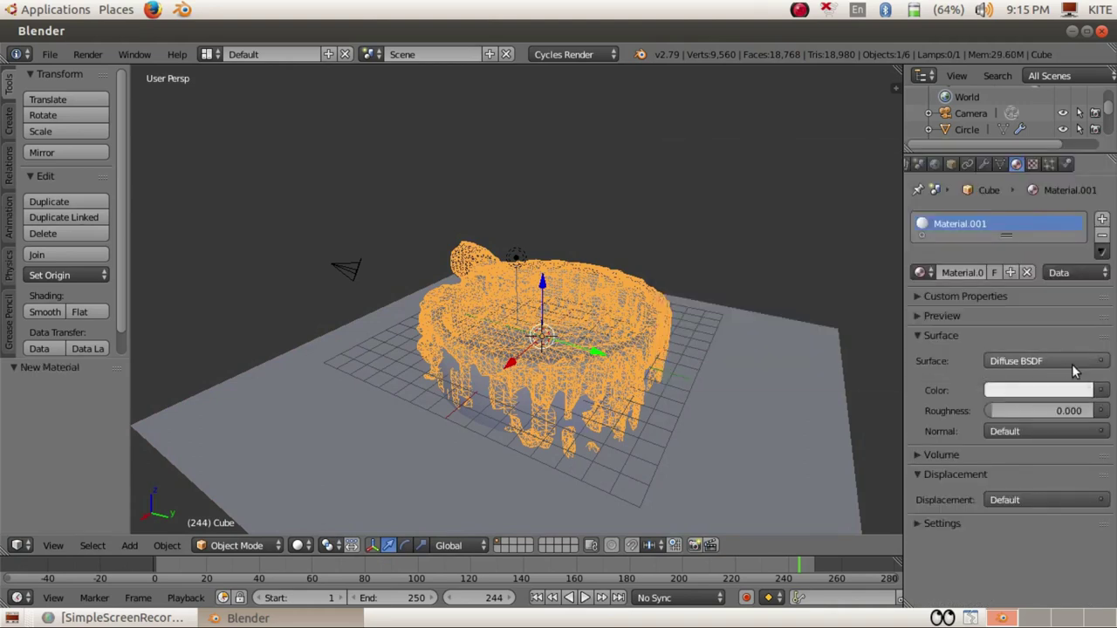
{"action": "left_click", "coordinate": [1073, 368]}
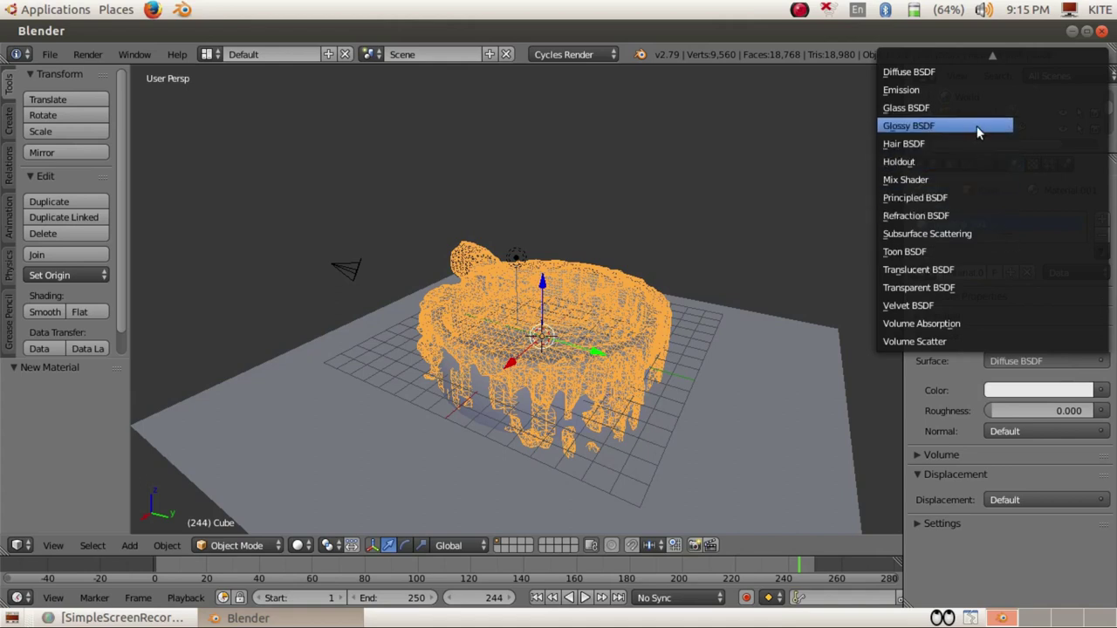
{"action": "left_click", "coordinate": [976, 108]}
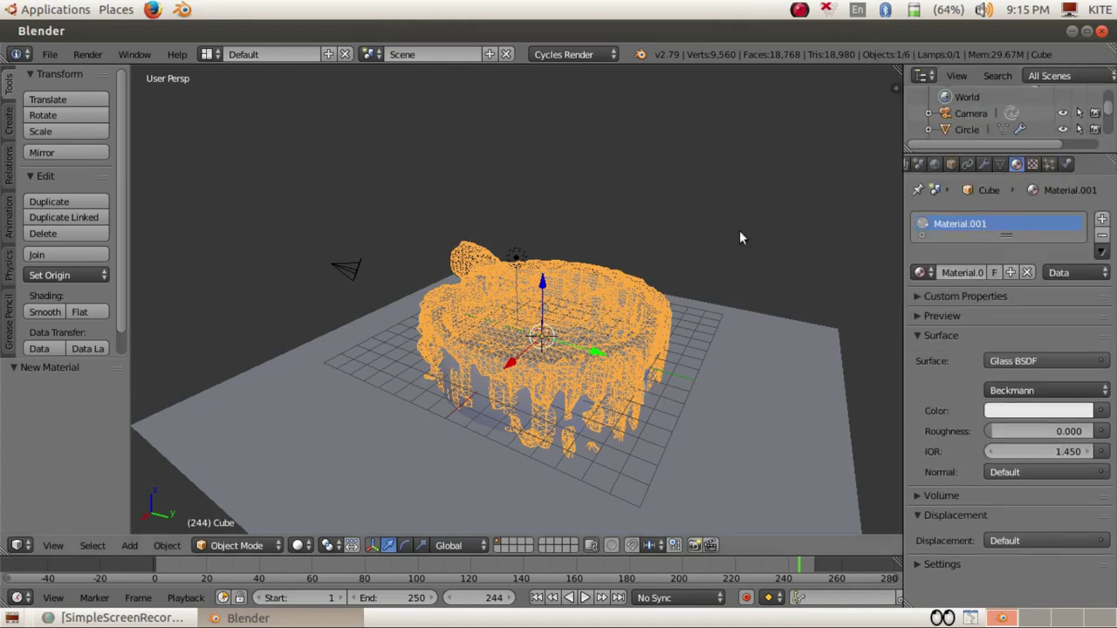
Frame the bowl through the camera with Lock Camera to View enabled.
{"action": "key", "text": "KP_0"}
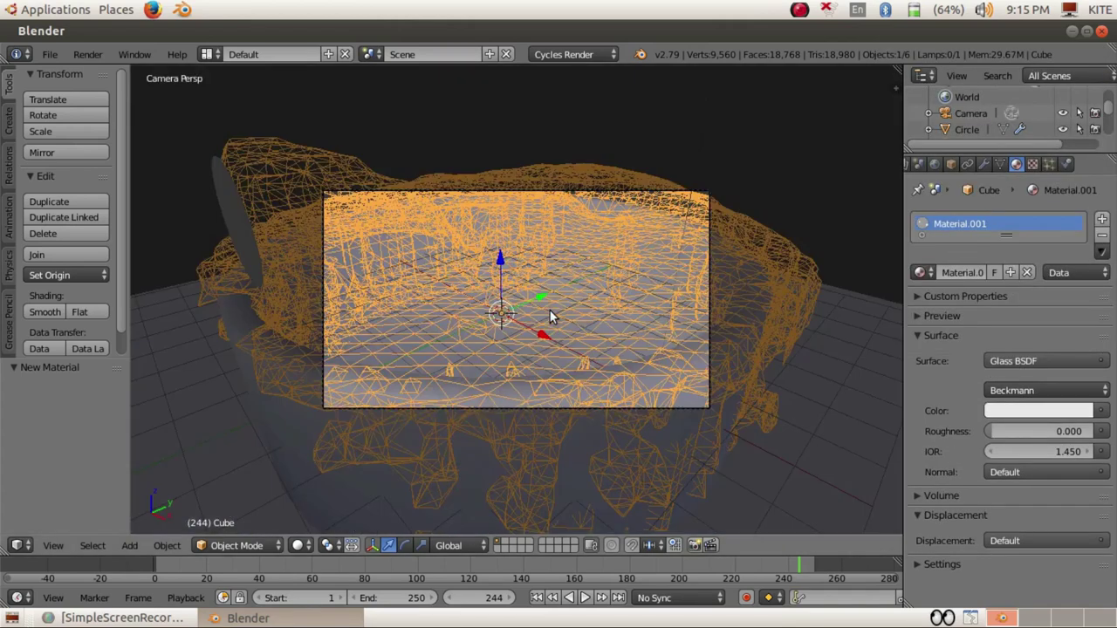
{"action": "key", "text": "n"}
{"action": "scroll", "coordinate": [803, 390], "scroll_direction": "down", "scroll_amount": 3}
{"action": "scroll", "coordinate": [802, 390], "scroll_direction": "down", "scroll_amount": 3}
{"action": "left_click", "coordinate": [771, 417]}
{"action": "scroll", "coordinate": [510, 380], "scroll_direction": "down", "scroll_amount": 2}
{"action": "scroll", "coordinate": [511, 380], "scroll_direction": "up", "scroll_amount": 1}
{"action": "scroll", "coordinate": [511, 380], "scroll_direction": "up", "scroll_amount": 1}
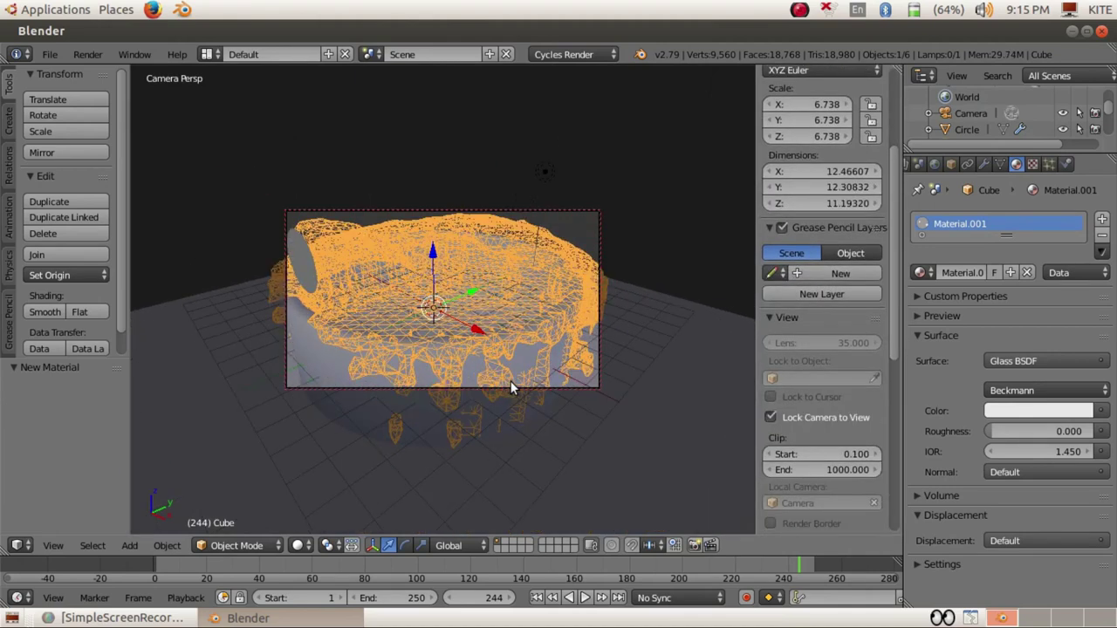
Check a rendered preview, return to solid shading, and move to frame 146.
{"action": "key", "text": "shift+z"}
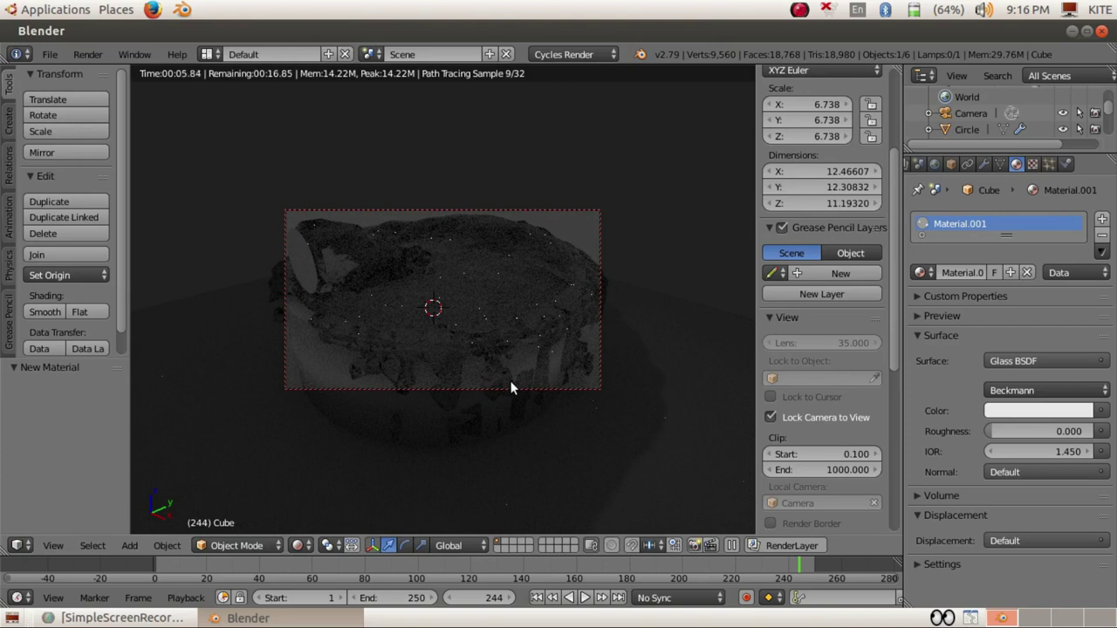
{"action": "key", "text": "shift+z"}
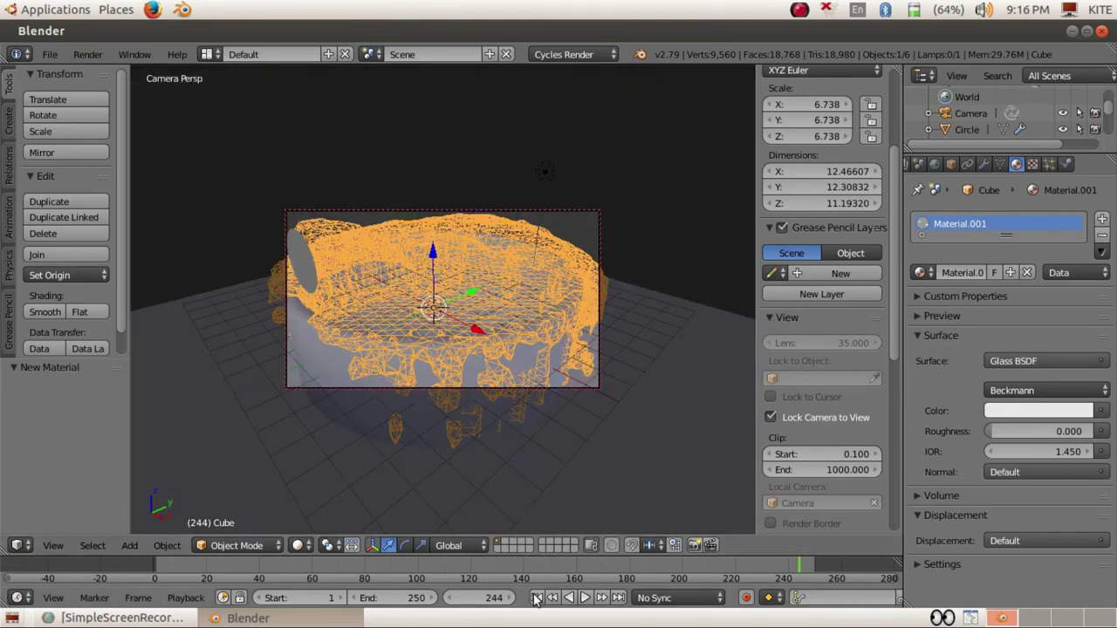
{"action": "left_click_drag", "start_coordinate": [551, 568], "coordinate": [538, 566]}
In rendered preview, disable Lock Camera to View, leave camera view, and zoom in on the glass fluid.
{"action": "key", "text": "shift+z"}
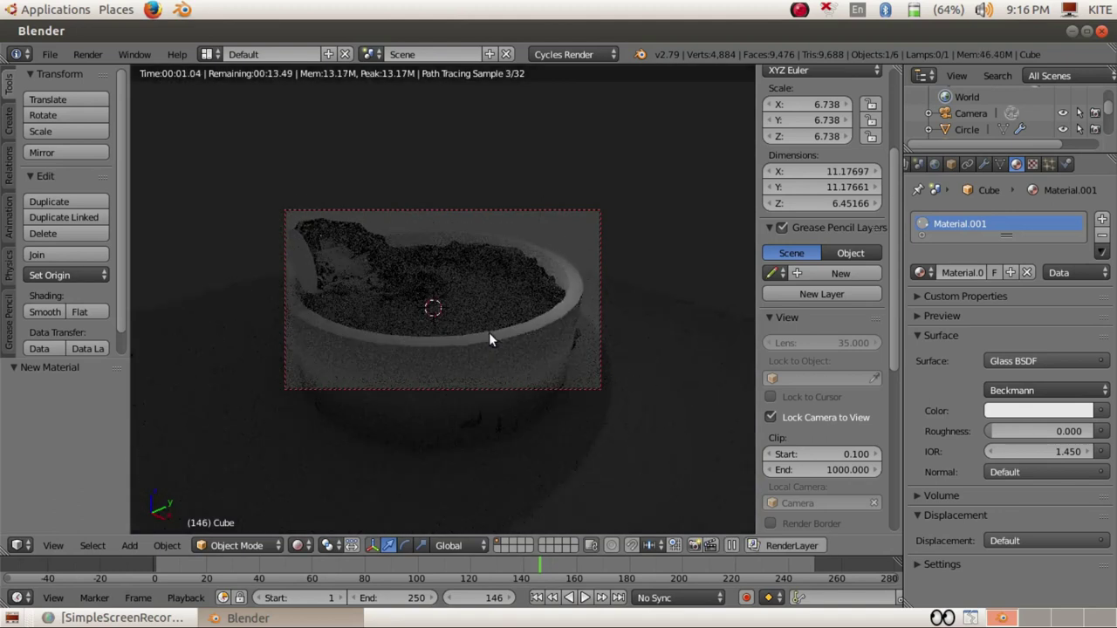
{"action": "left_click", "coordinate": [811, 417]}
{"action": "key", "text": "KP_0"}
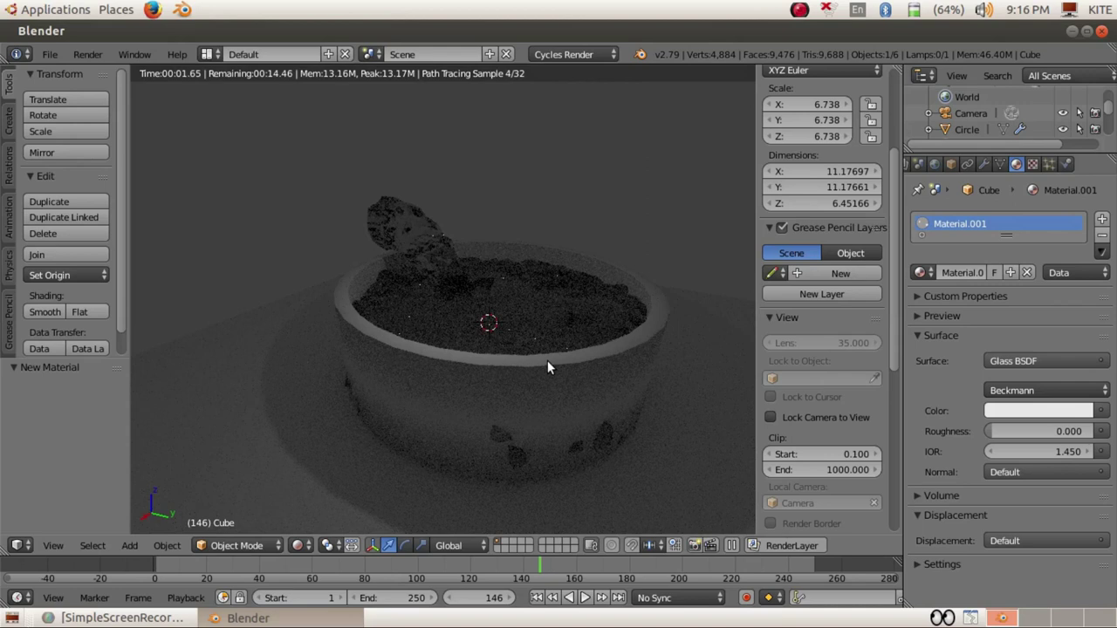
{"action": "scroll", "coordinate": [547, 361], "scroll_direction": "up", "scroll_amount": 2}
{"action": "scroll", "coordinate": [547, 361], "scroll_direction": "up", "scroll_amount": 1}
{"action": "scroll", "coordinate": [547, 369], "scroll_direction": "up", "scroll_amount": 1}
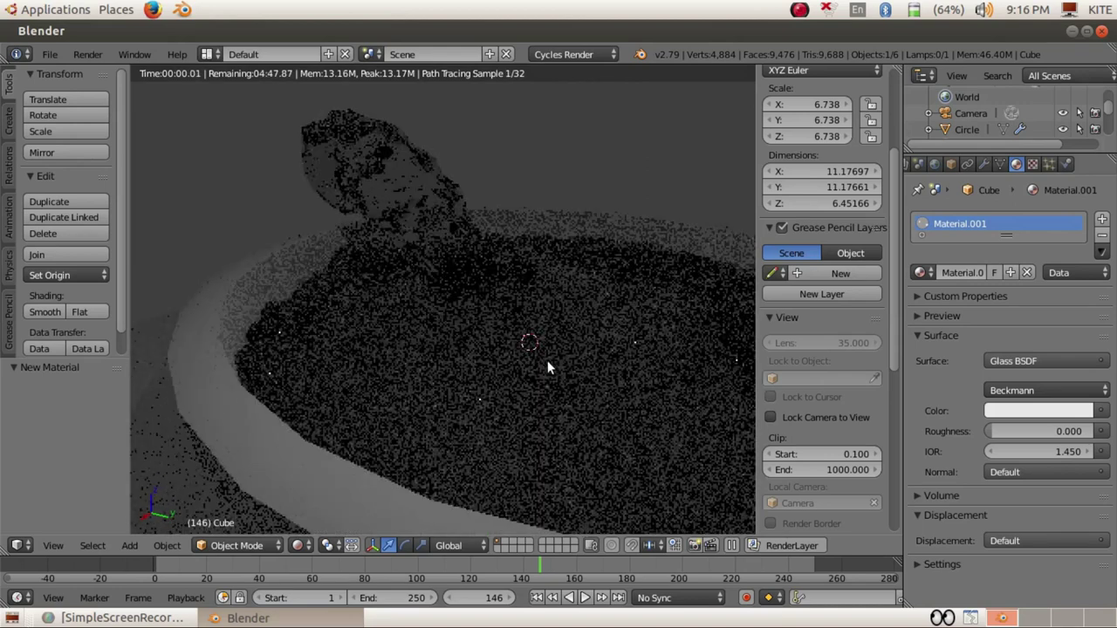